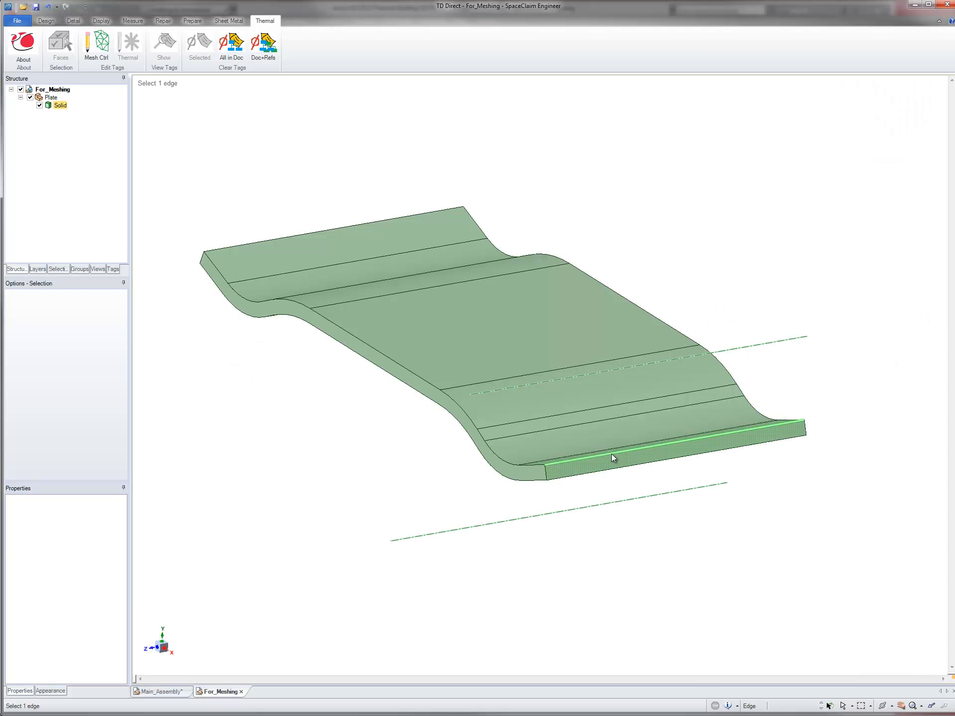
# Step: In SpaceClaim, set the upper edge of the plate's near end face as a source for the structured swept mesh
pyautogui.moveTo(611, 455); pyautogui.dragTo(610, 465, button='middle')
pyautogui.scroll(3, 637, 422)
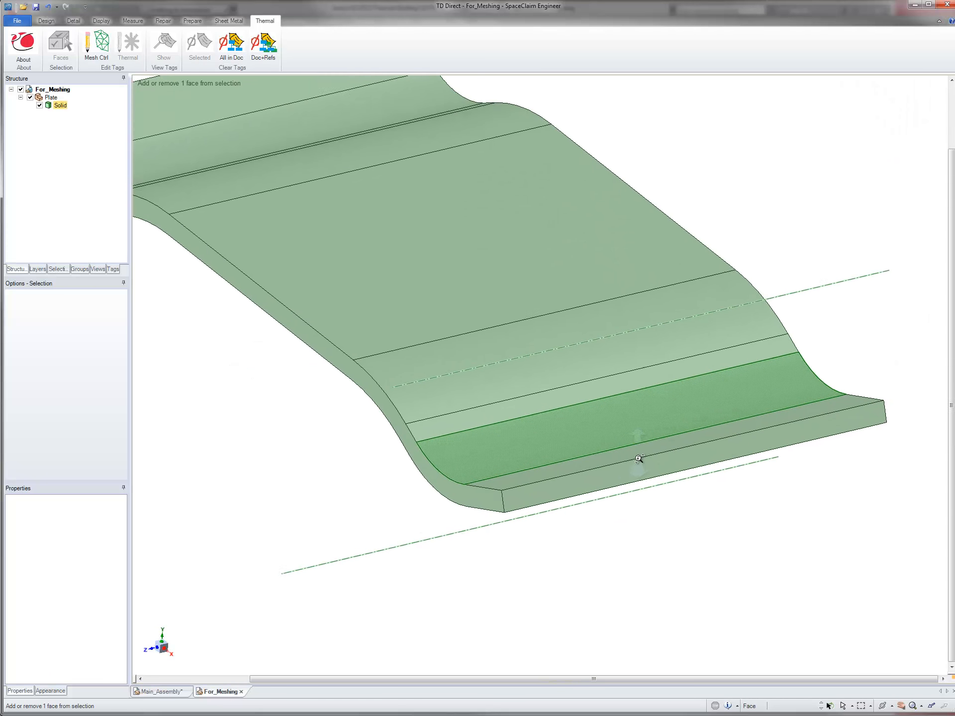
pyautogui.click(638, 461)
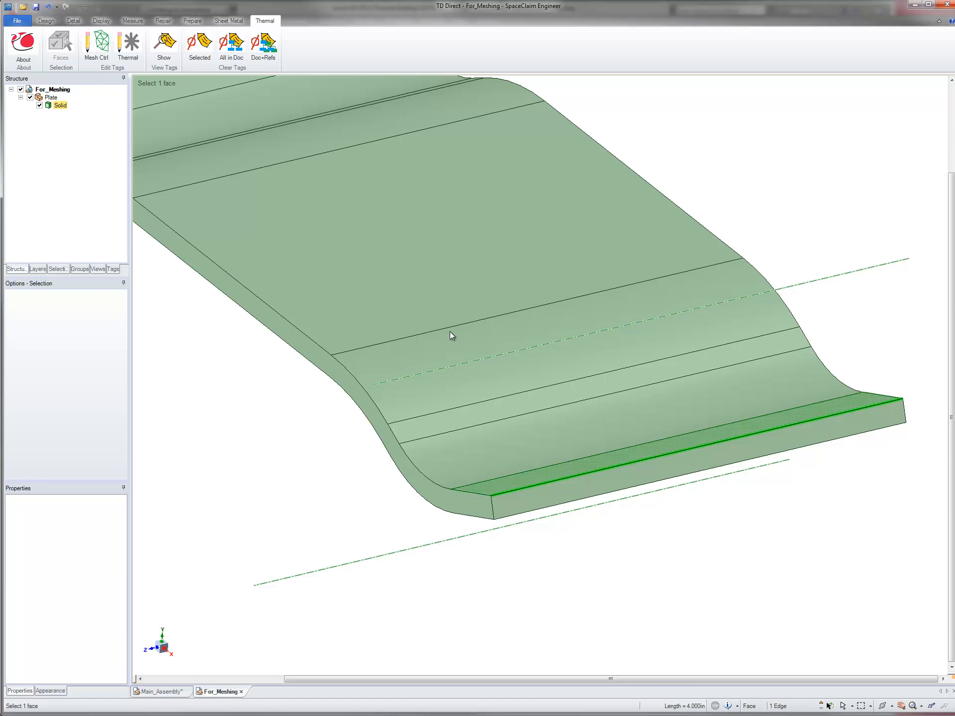
pyautogui.click(96, 45)
pyautogui.click(26, 244)
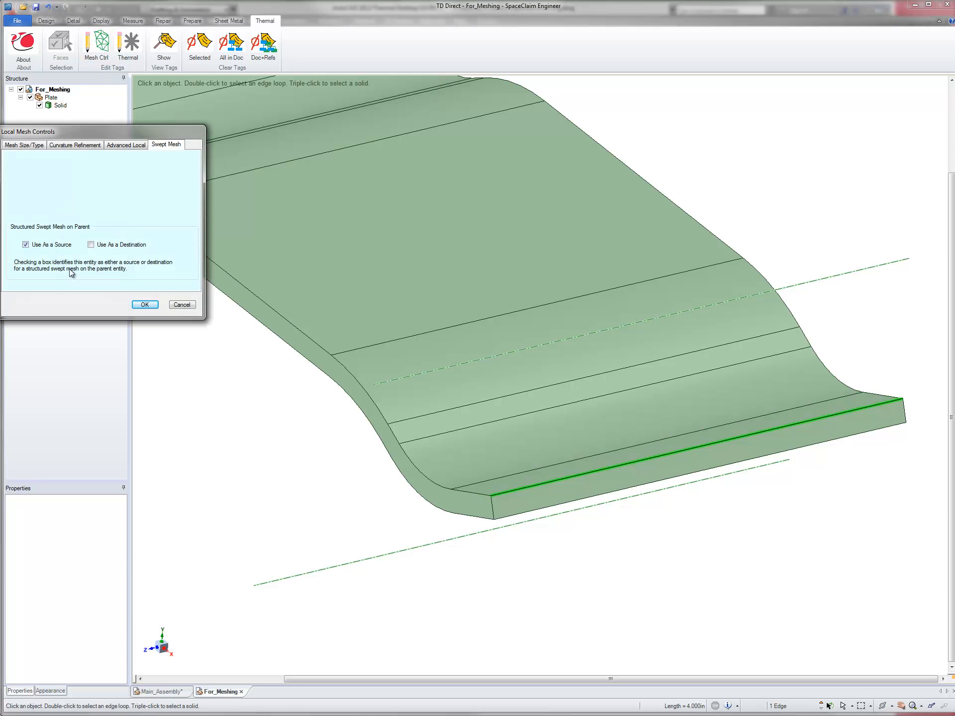
pyautogui.click(144, 305)
# Step: Set the structured swept mesh on the plate's near end face to 2 layers
pyautogui.click(570, 487)
pyautogui.click(96, 45)
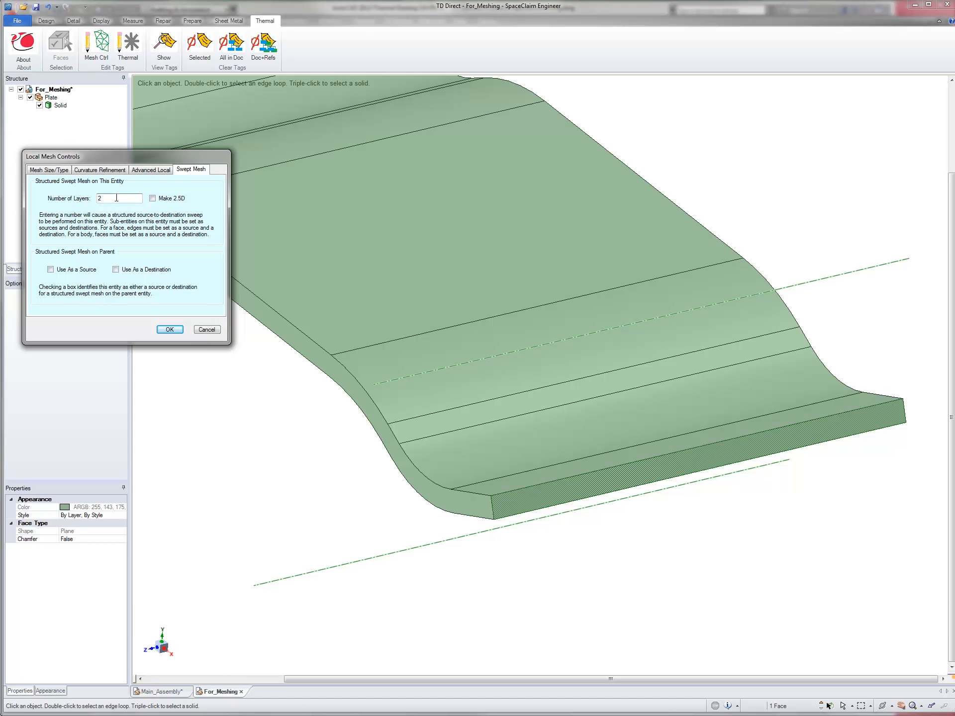
pyautogui.click(170, 329)
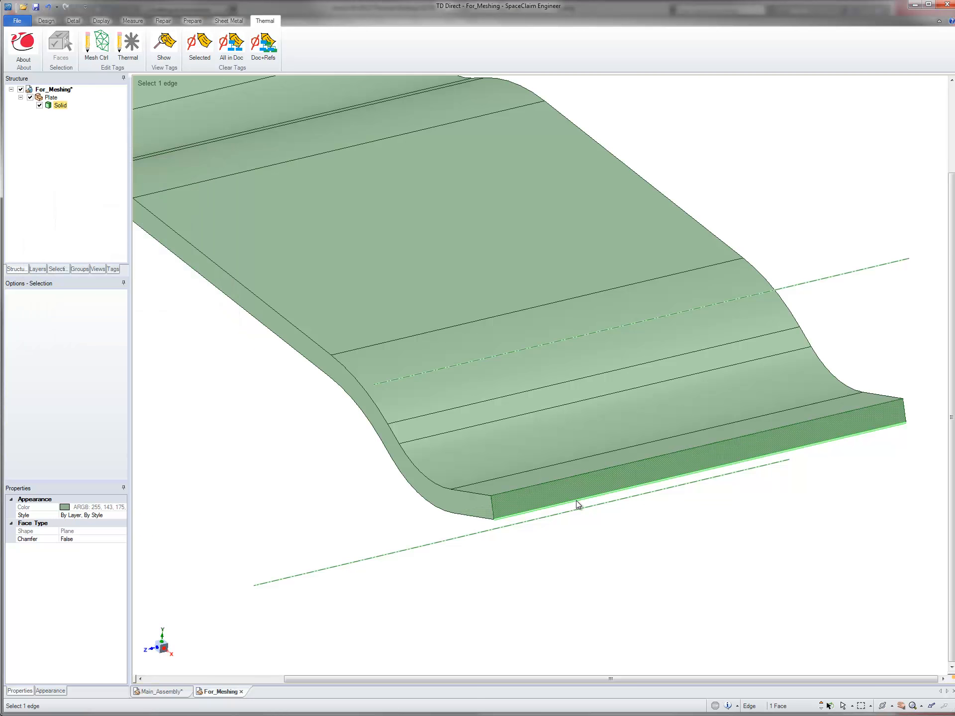
# Step: Set the lower edge of the plate's near end face as a swept mesh destination
pyautogui.click(577, 505)
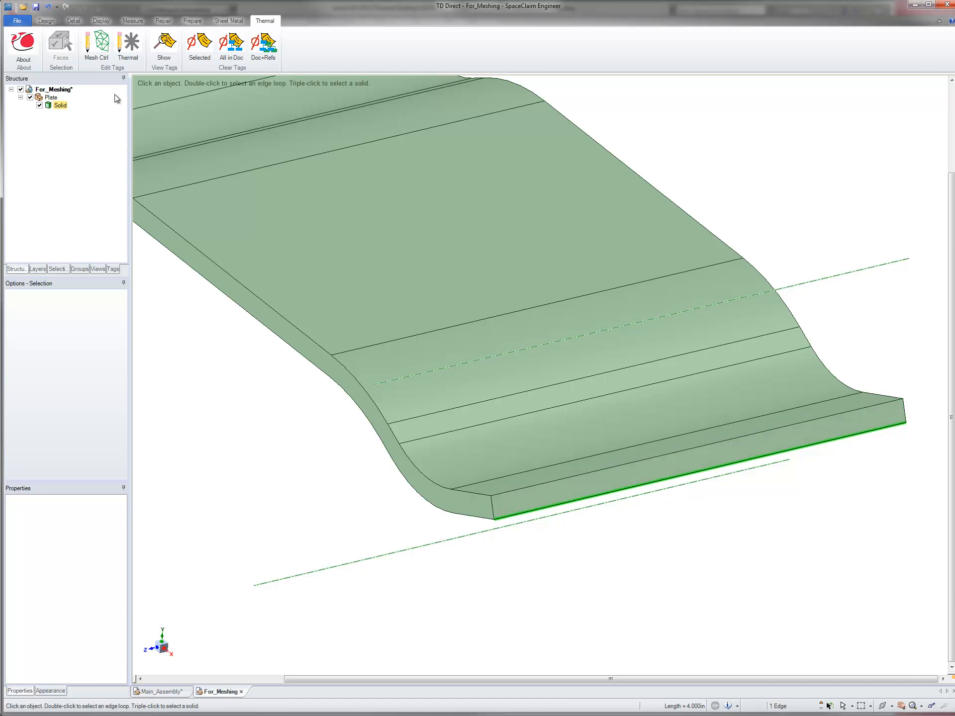
pyautogui.click(106, 49)
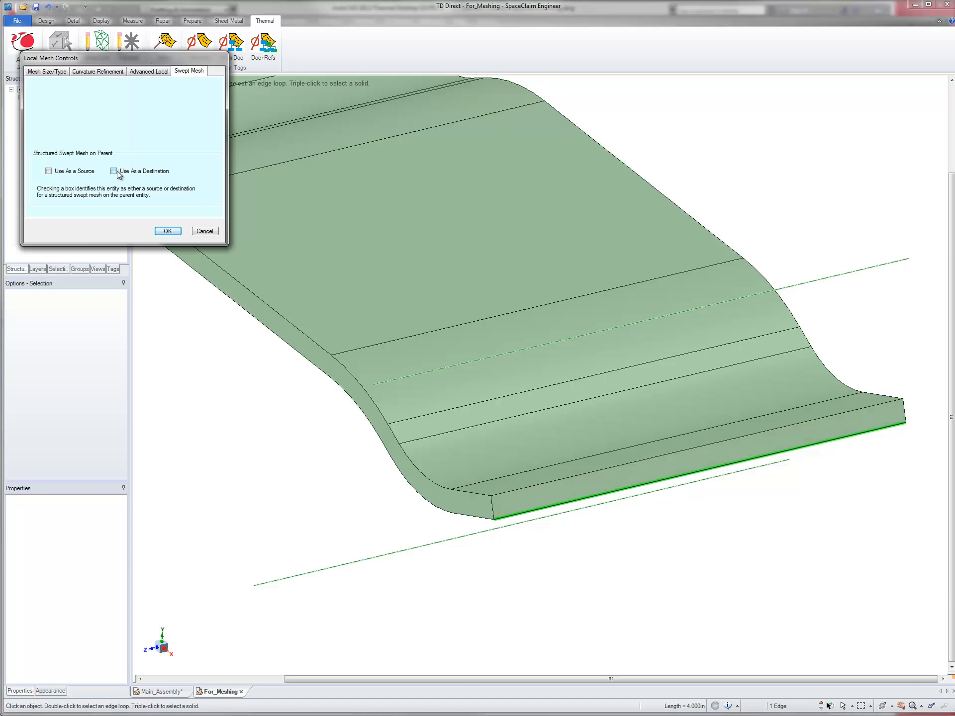
pyautogui.click(168, 231)
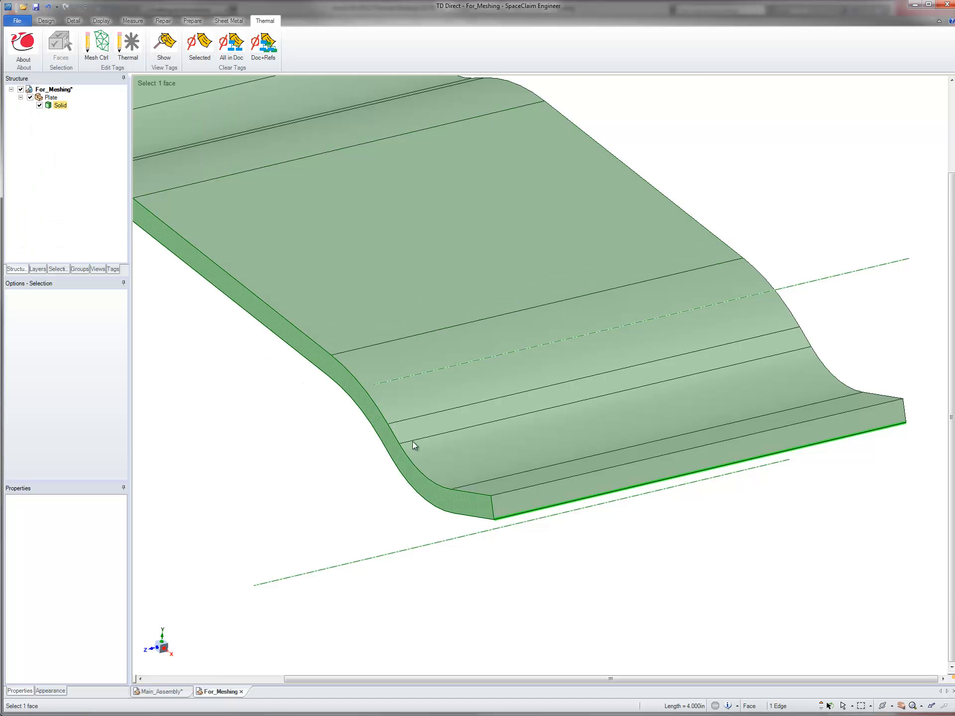
# Step: Set the plate's near end face as a source for the swept mesh on its parent body
pyautogui.click(632, 536)
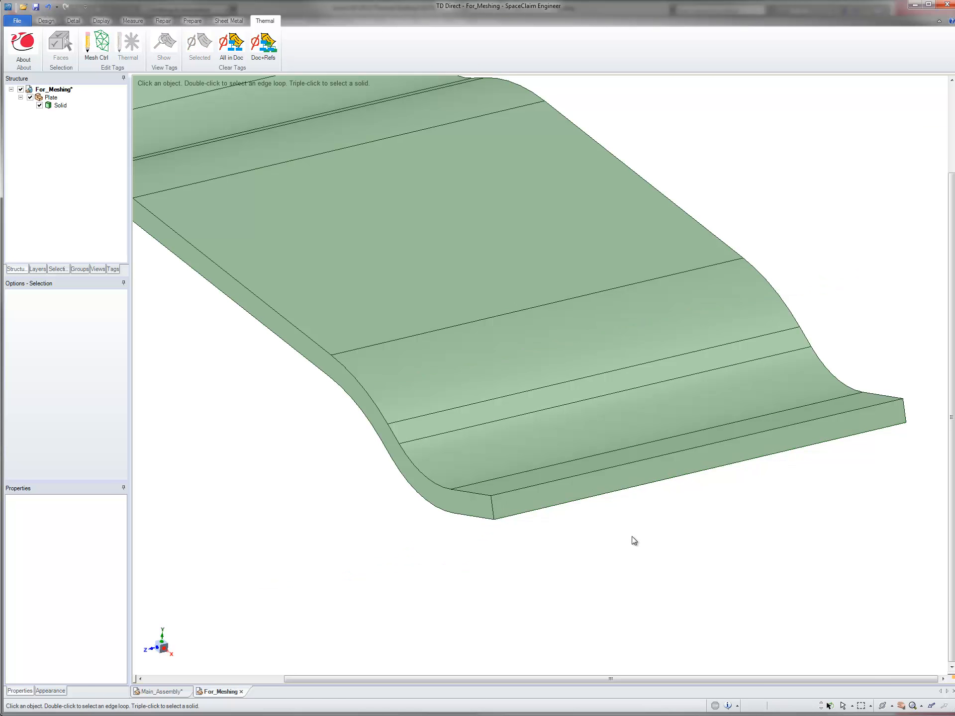
pyautogui.click(603, 483)
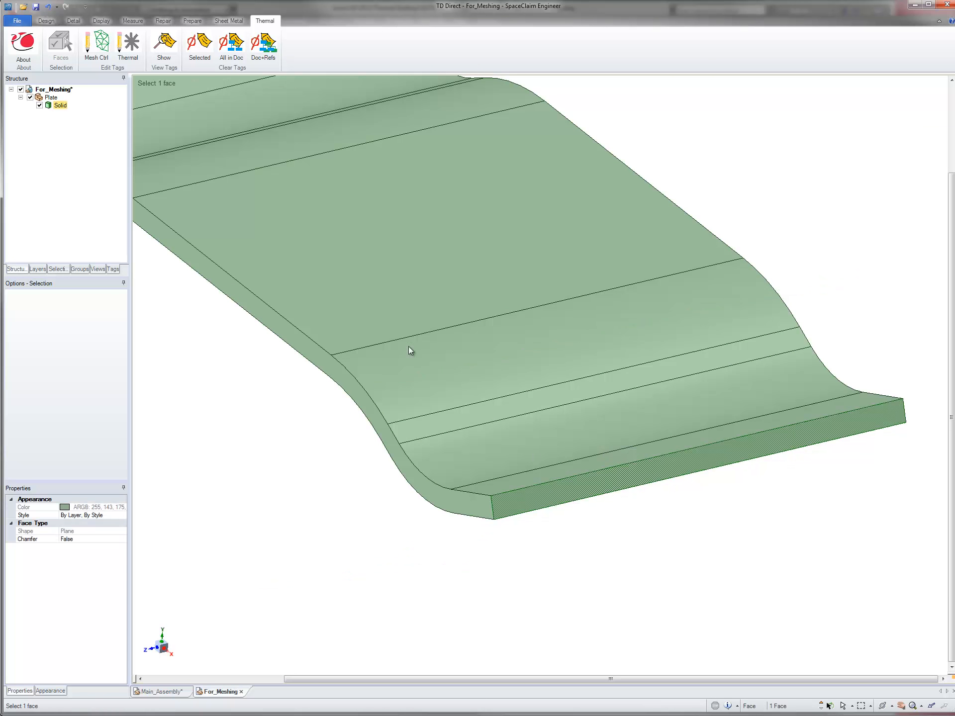
pyautogui.click(96, 45)
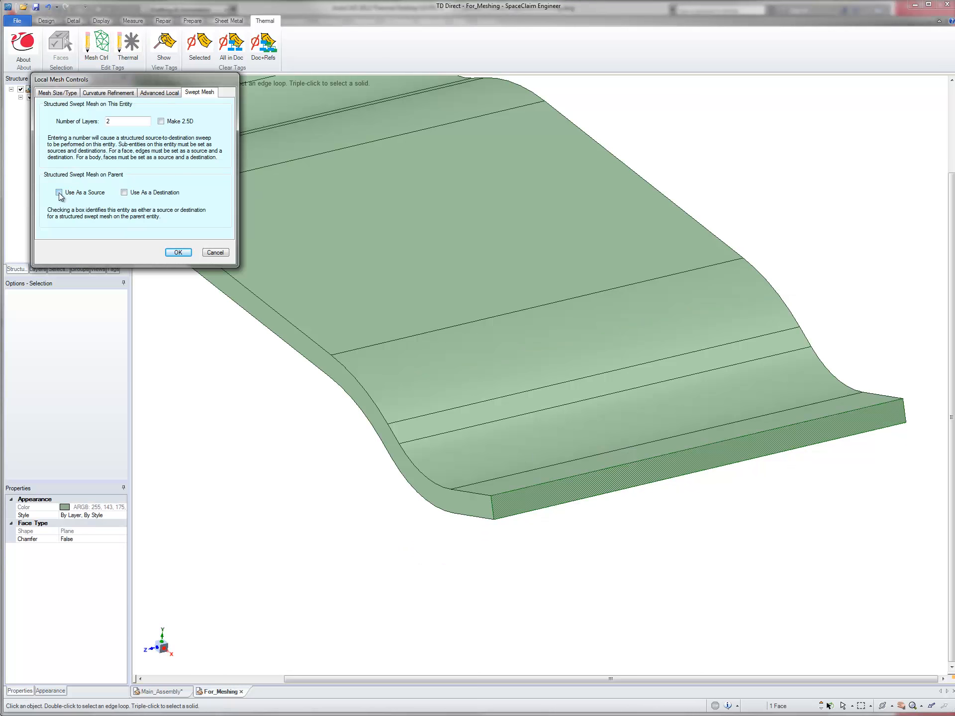
pyautogui.click(59, 192)
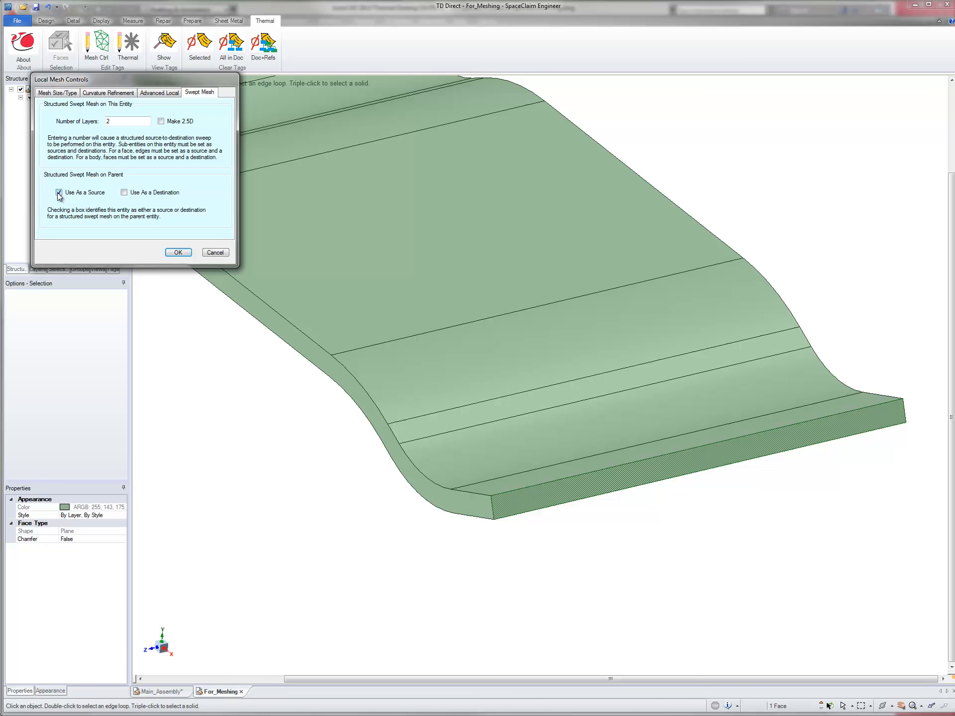
pyautogui.click(178, 253)
# Step: Select the whole plate solid and set its structured swept mesh to 40 layers
pyautogui.click(328, 282)
pyautogui.doubleClick(327, 282)
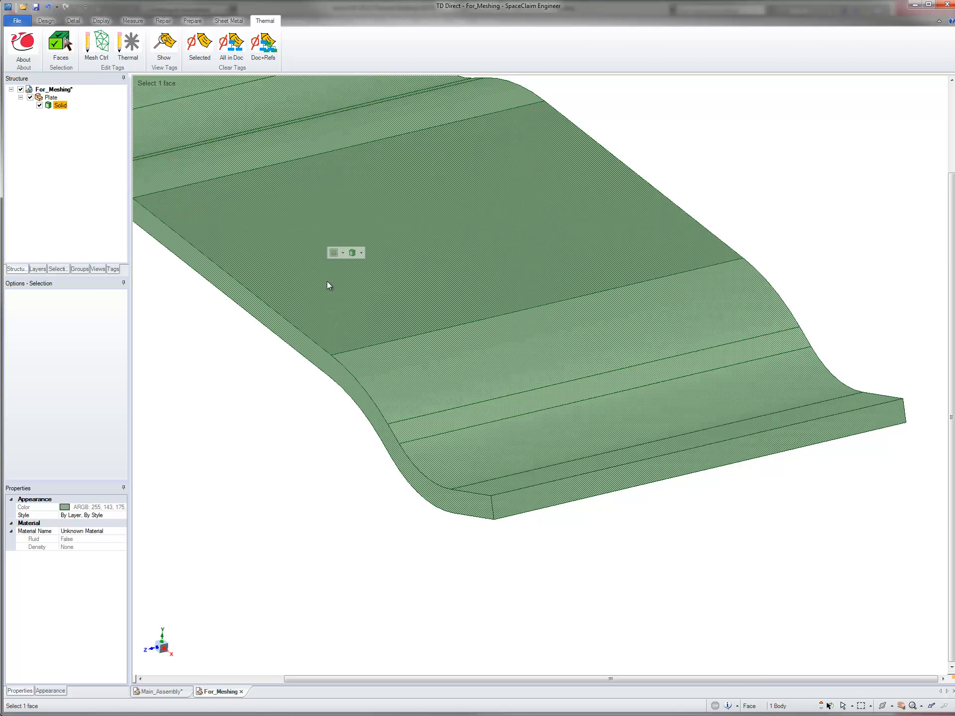
pyautogui.click(96, 44)
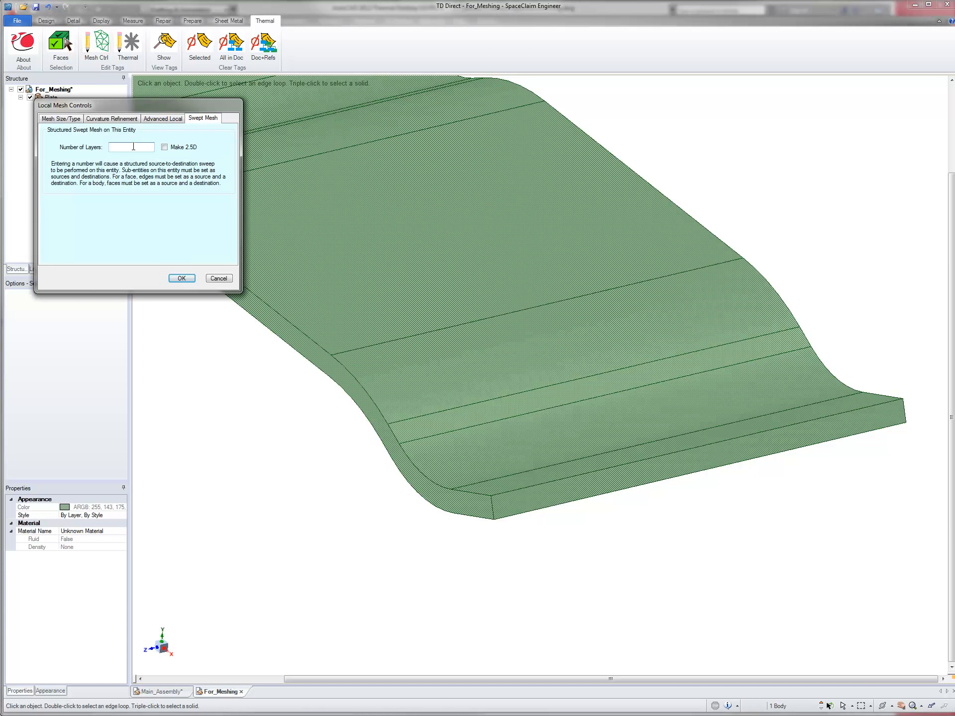
pyautogui.click(182, 278)
# Step: Set the end face at the opposite end of the plate as the destination for the body's swept mesh
pyautogui.scroll(-3, 337, 241)
pyautogui.click(338, 241)
pyautogui.moveTo(337, 241); pyautogui.dragTo(458, 491, button='middle')
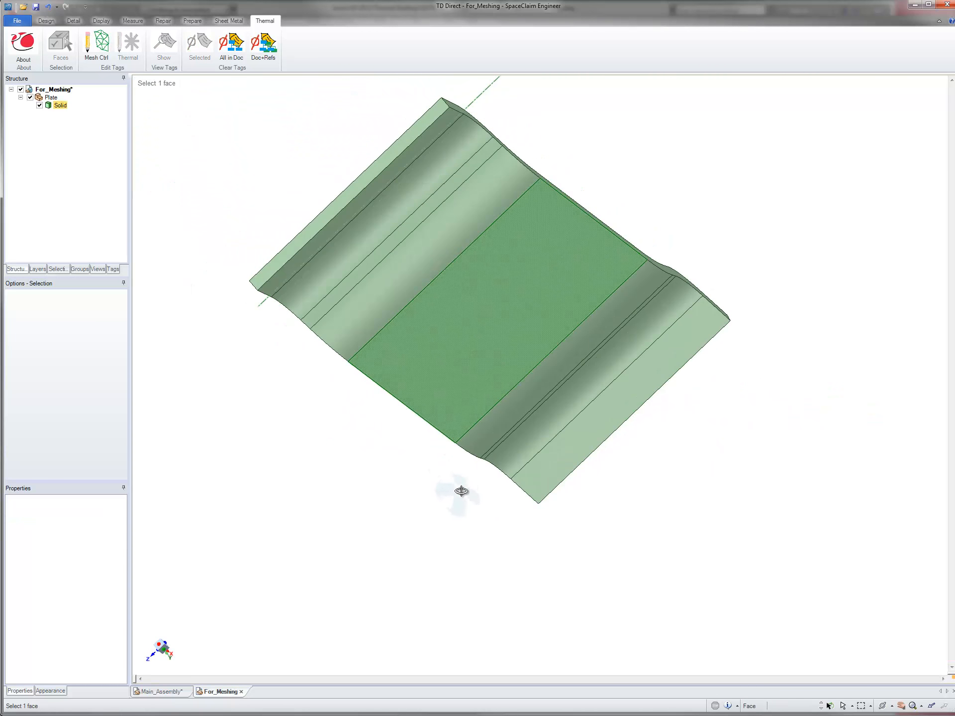
pyautogui.click(316, 226)
pyautogui.click(96, 44)
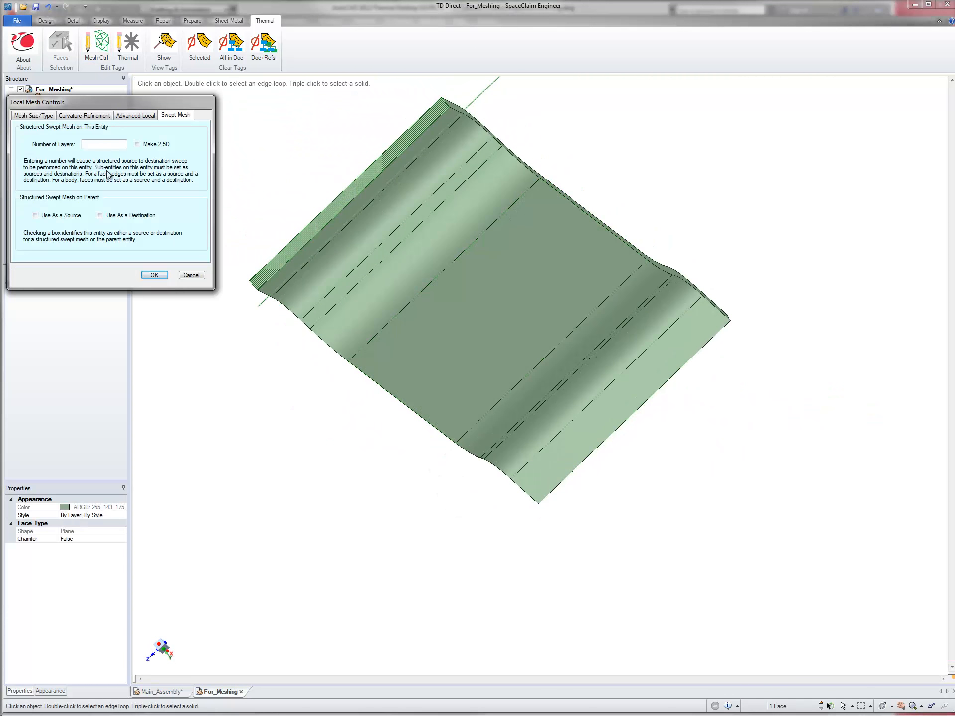
pyautogui.click(100, 215)
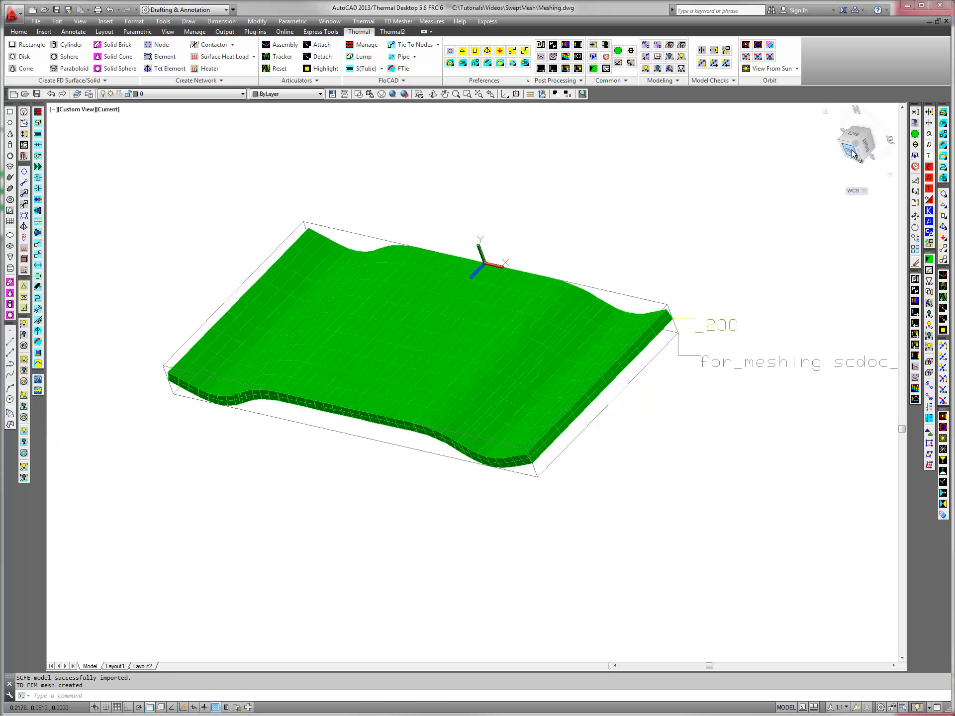
# Step: Switch to AutoCAD Thermal Desktop, inspect the plate's swept mesh from several angles and zoom to the model extents
pyautogui.moveTo(854, 154); pyautogui.dragTo(844, 612)
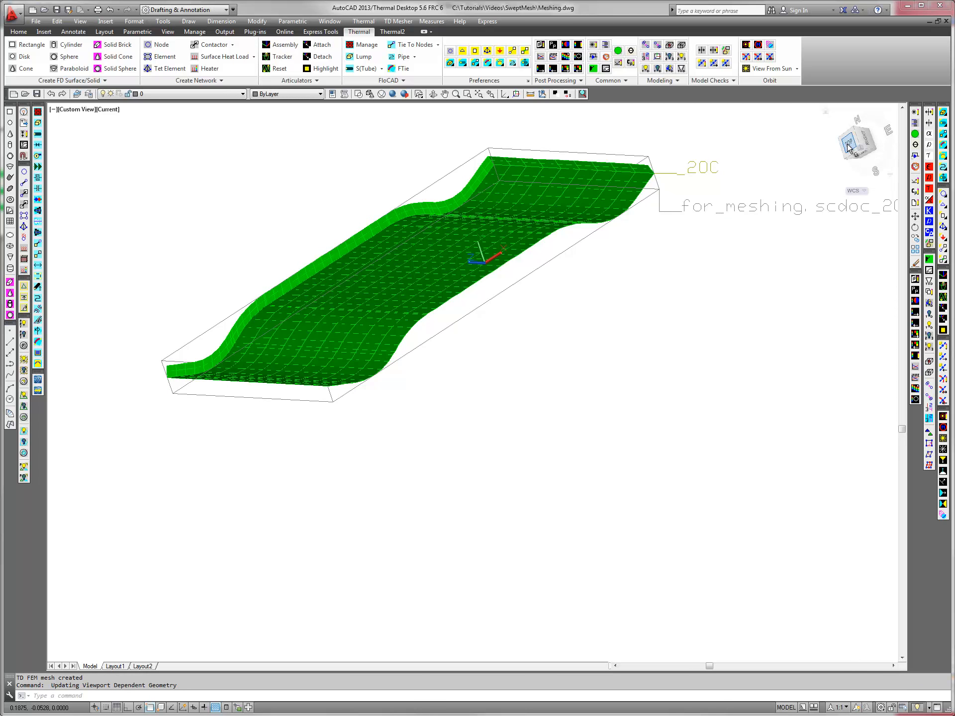
pyautogui.moveTo(853, 149); pyautogui.dragTo(853, 226)
pyautogui.write('z')
pyautogui.press('Return')
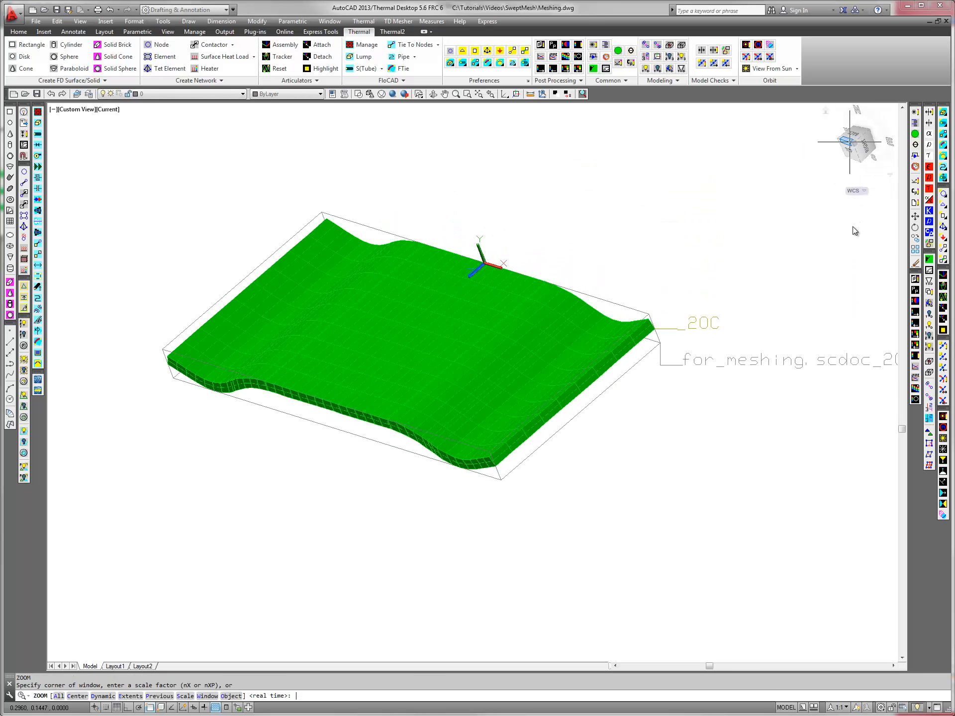
pyautogui.write('e')
pyautogui.press('Return')
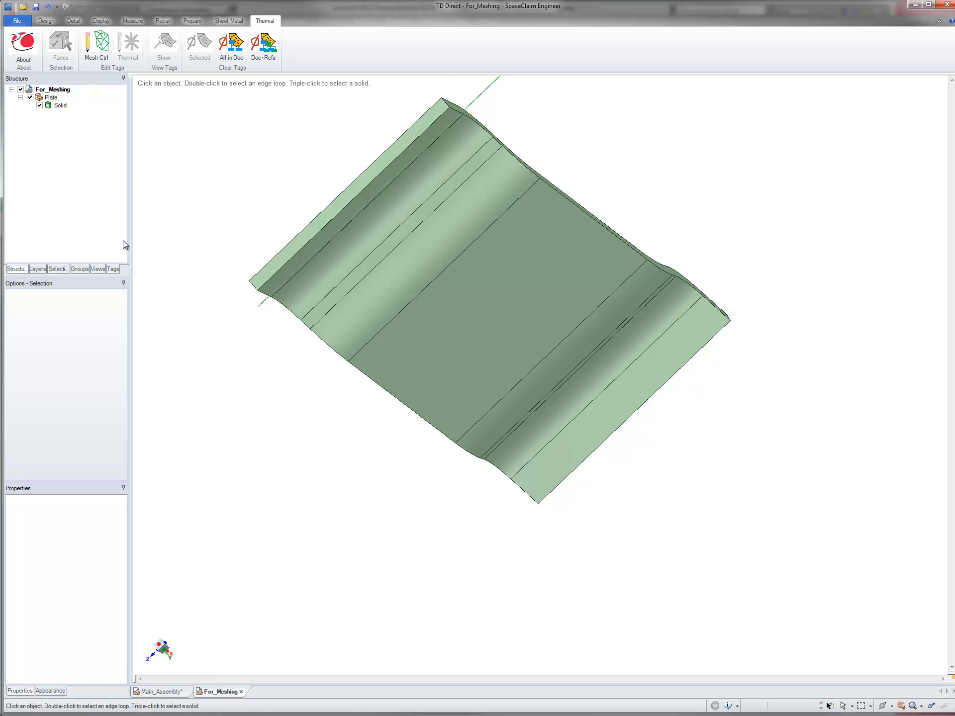
# Step: Return to SpaceClaim, expand the SweepDestination, SweepLayers and SweepSource tags, and clear all tags in the current document
pyautogui.click(113, 269)
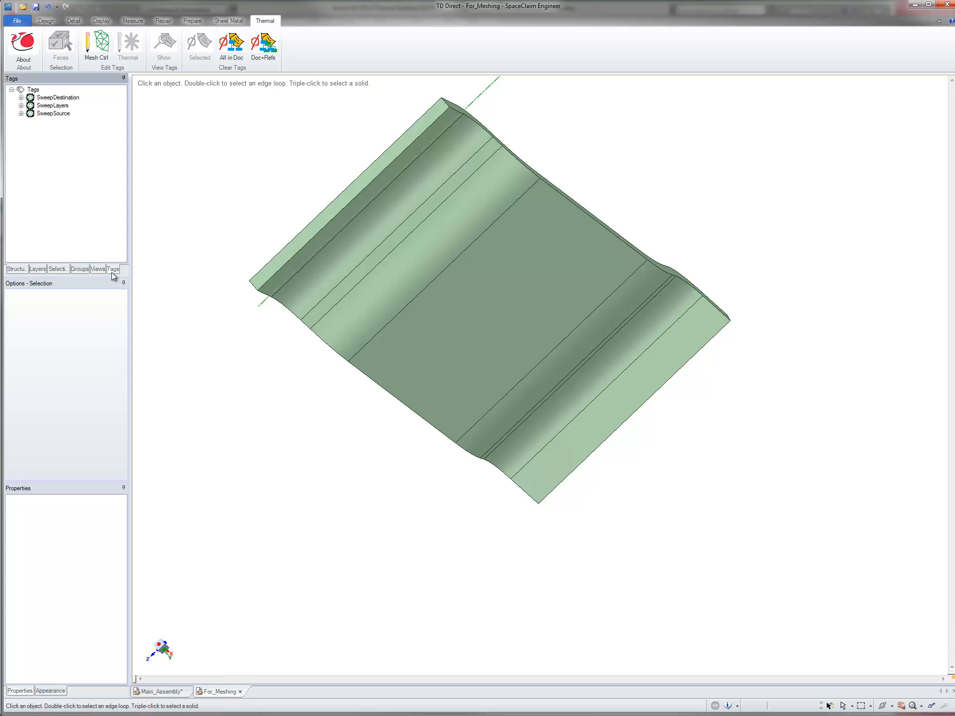
pyautogui.click(21, 97)
pyautogui.click(21, 113)
pyautogui.click(20, 138)
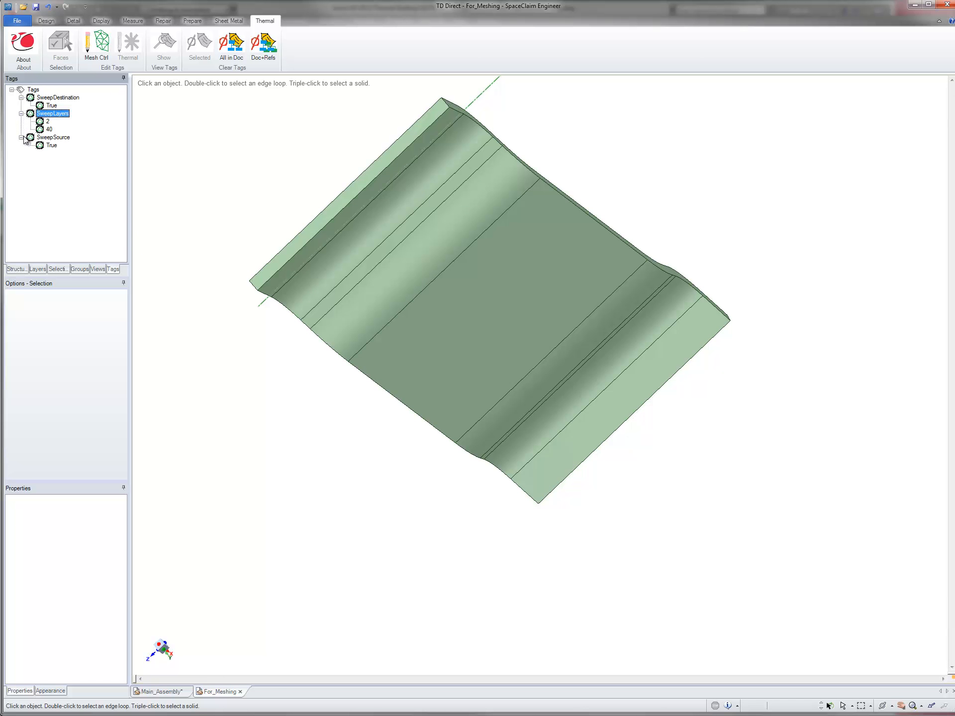
pyautogui.click(231, 43)
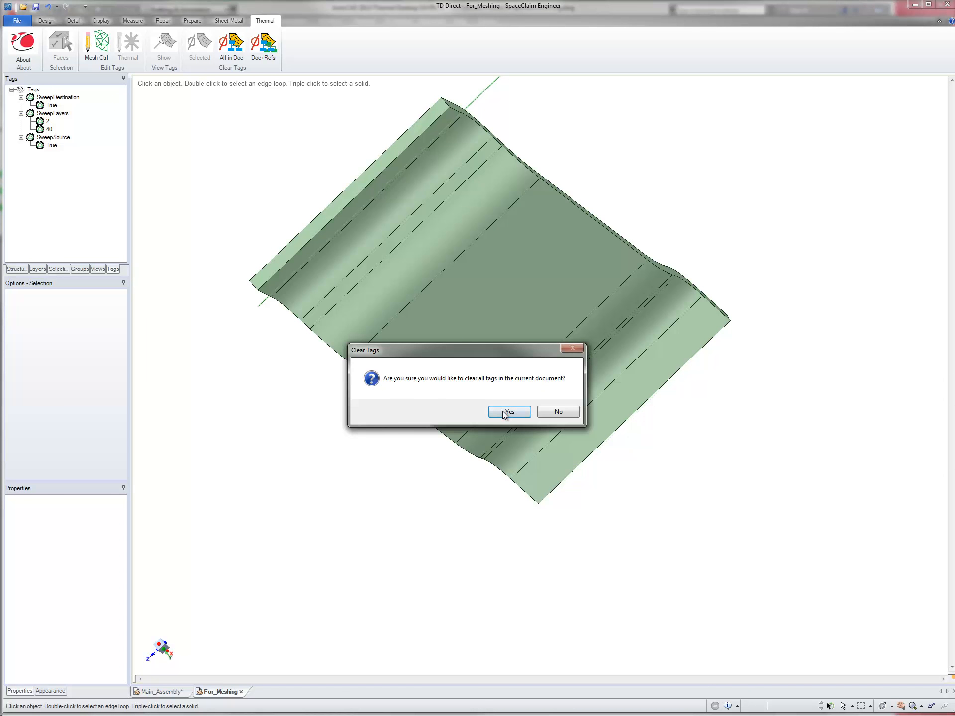
pyautogui.click(509, 411)
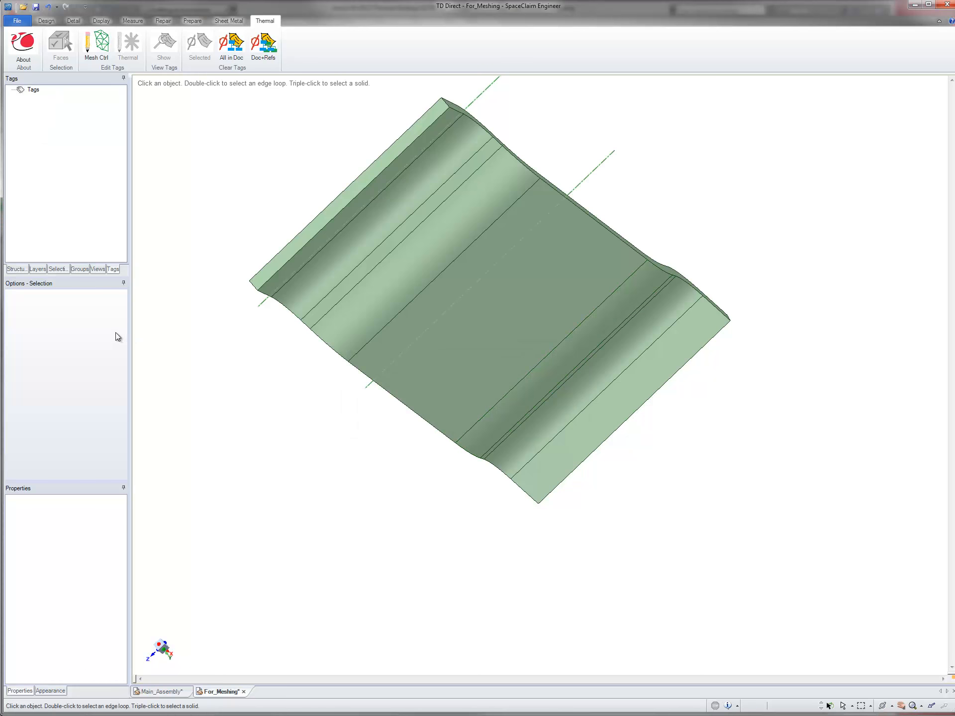
# Step: In the Main_Assembly document, move the Block's solid into For_Meshing, undoing and redoing the move once
pyautogui.click(18, 270)
pyautogui.click(464, 324)
pyautogui.moveTo(464, 324); pyautogui.dragTo(429, 148, button='middle')
pyautogui.click(157, 692)
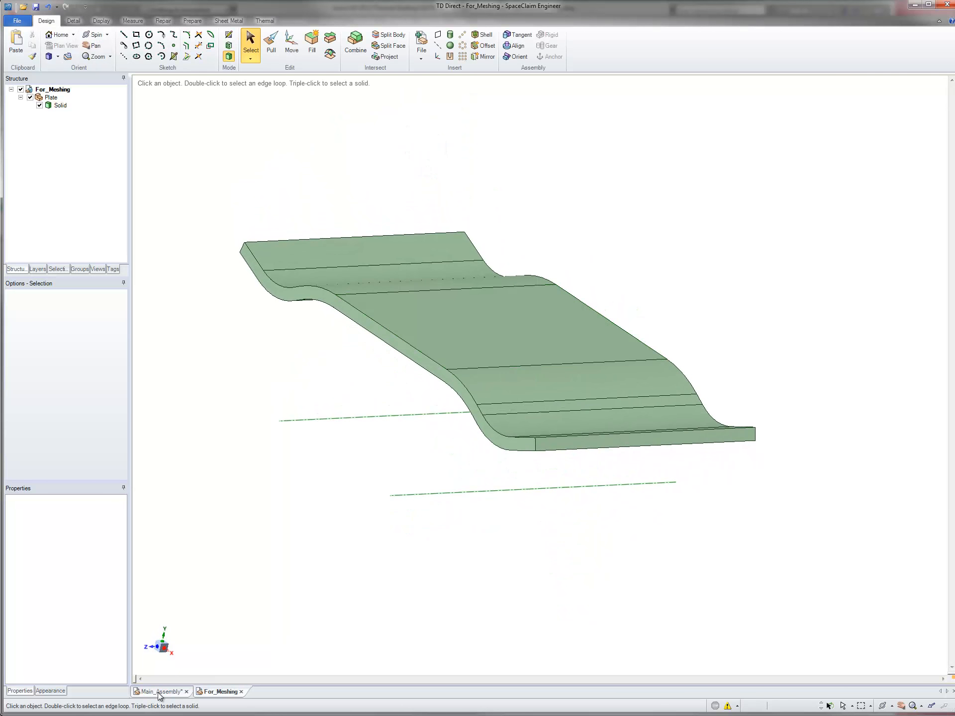
pyautogui.click(61, 121)
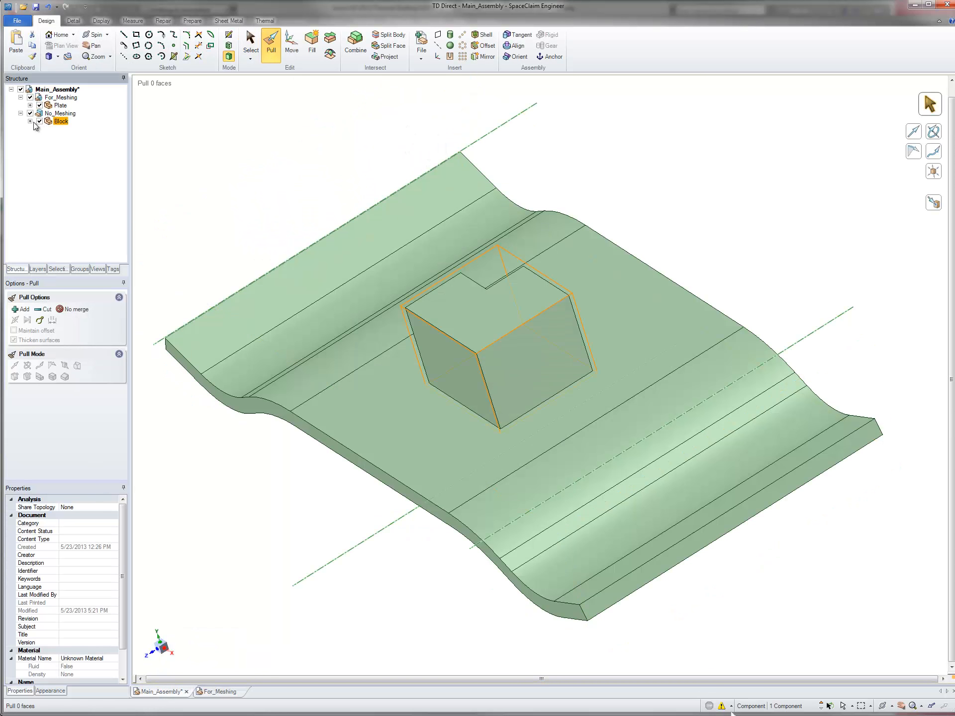
pyautogui.click(30, 121)
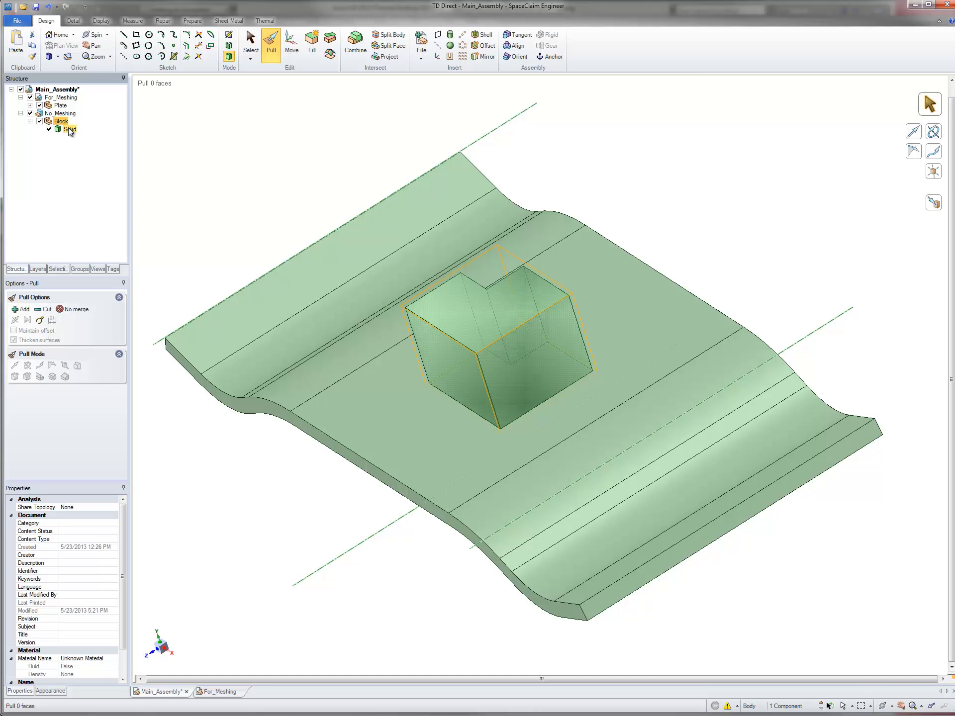
pyautogui.moveTo(68, 129); pyautogui.dragTo(62, 99)
pyautogui.hotkey('ctrl', 'z')
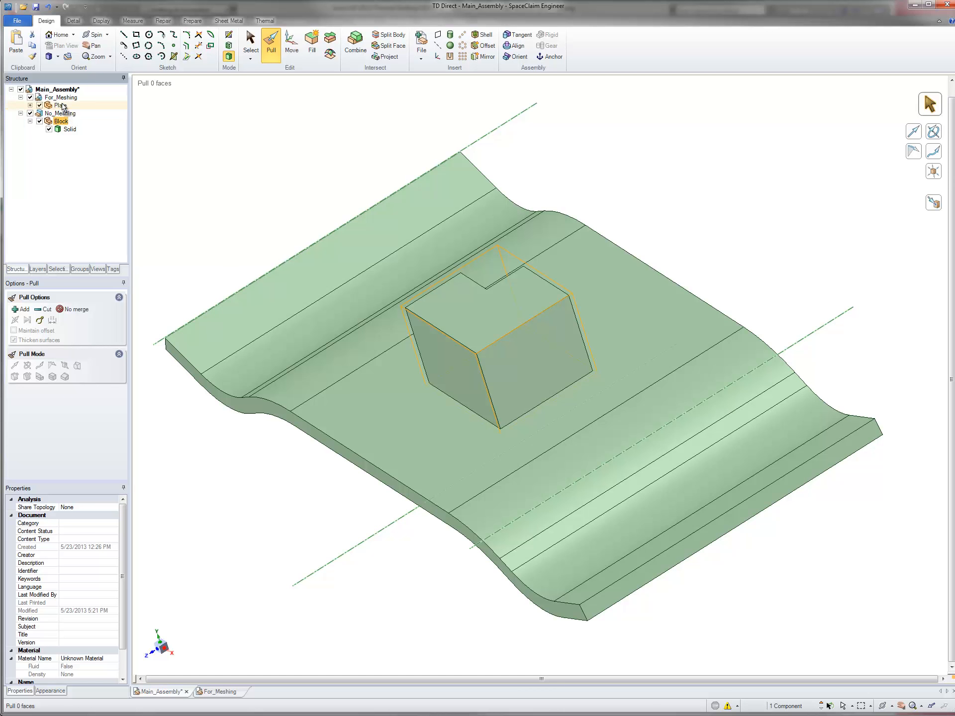
pyautogui.hotkey('ctrl', 'y')
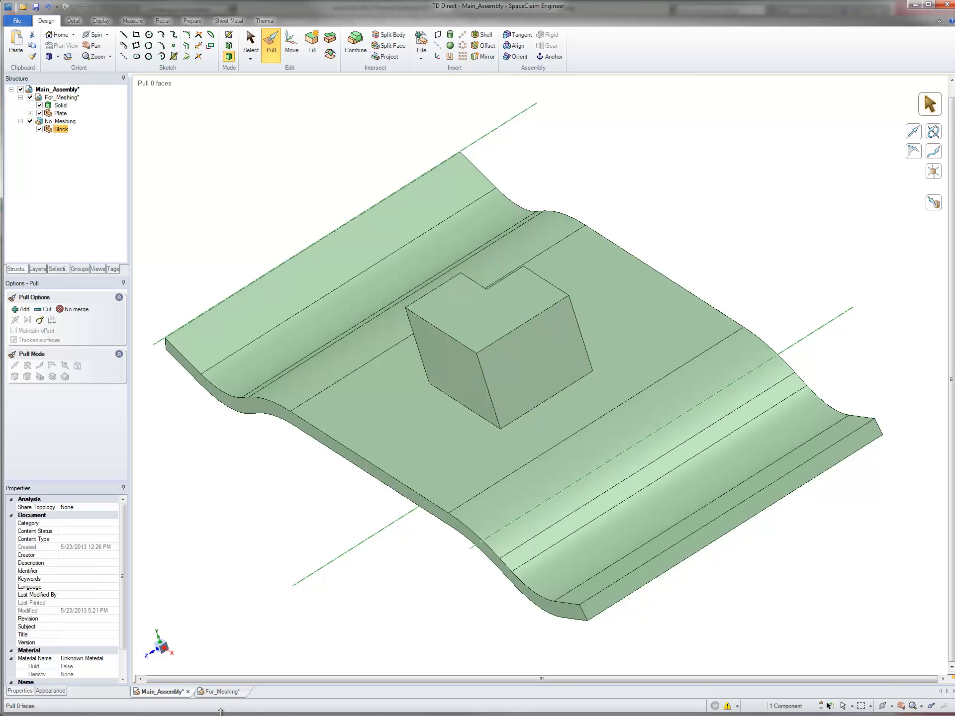
# Step: In the For_Meshing document, set the nine connected underside faces of the plate as swept mesh sources
pyautogui.click(219, 691)
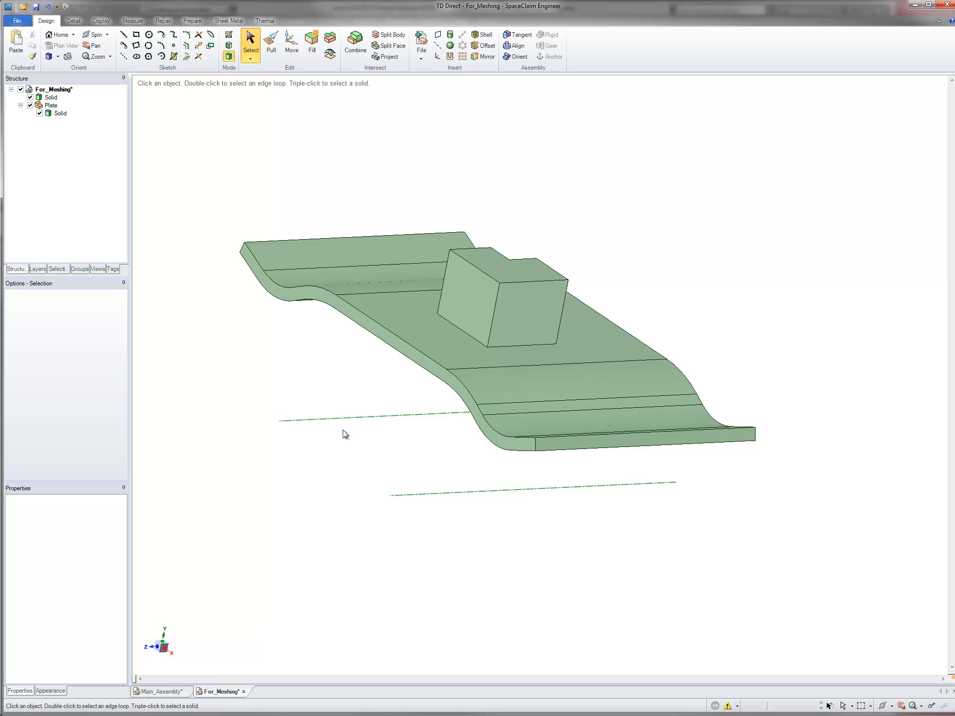
pyautogui.click(466, 335)
pyautogui.moveTo(465, 335); pyautogui.dragTo(482, 279, button='middle')
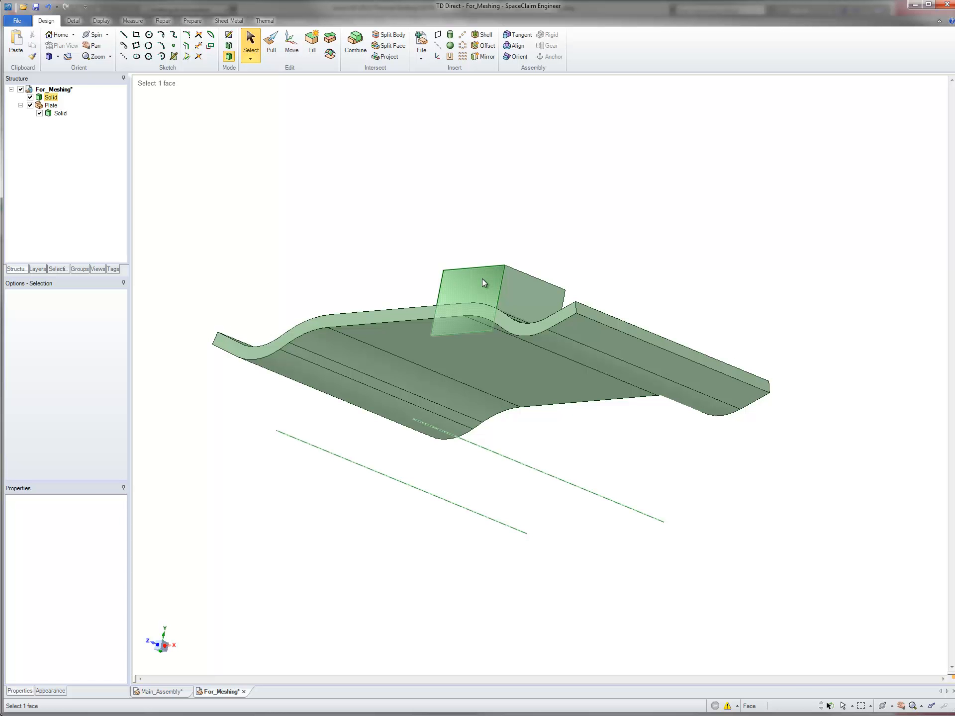
pyautogui.tripleClick(389, 338)
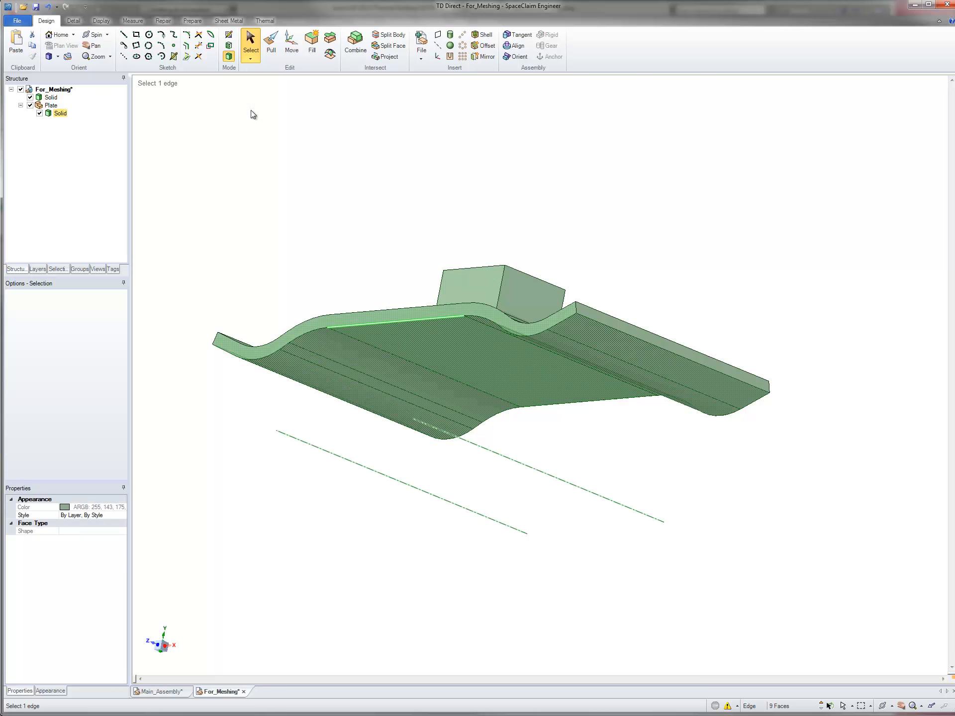
pyautogui.click(265, 21)
pyautogui.click(96, 45)
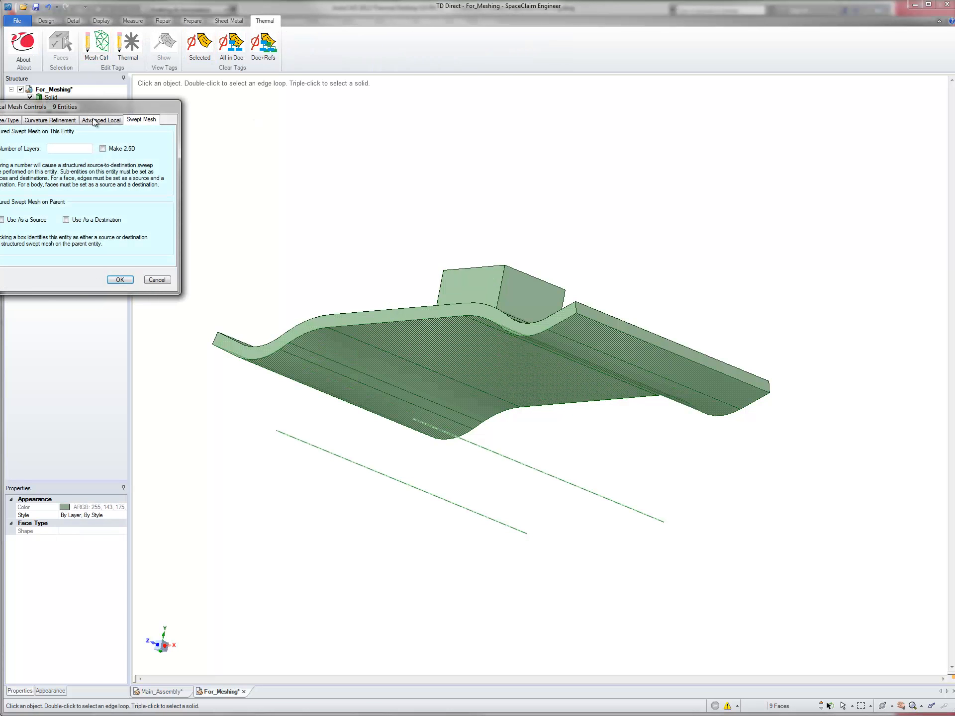
pyautogui.click(2, 219)
pyautogui.click(119, 279)
# Step: Select the plate's whole solid and apply the Make 2.5D swept mesh option to it
pyautogui.moveTo(356, 259); pyautogui.dragTo(379, 339, button='middle')
pyautogui.tripleClick(380, 341)
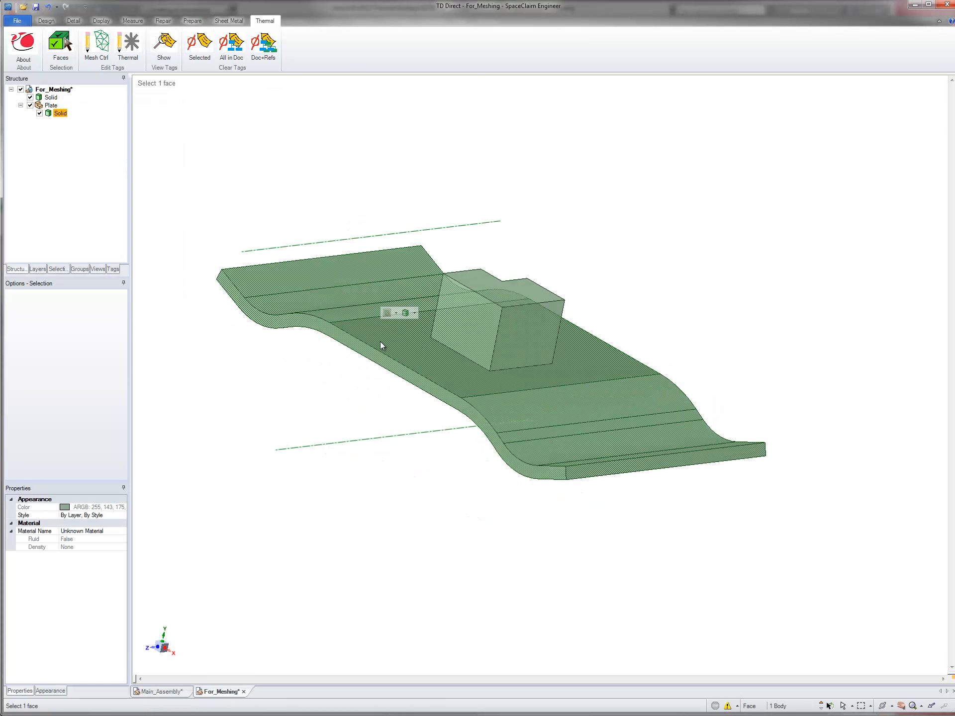
pyautogui.click(96, 45)
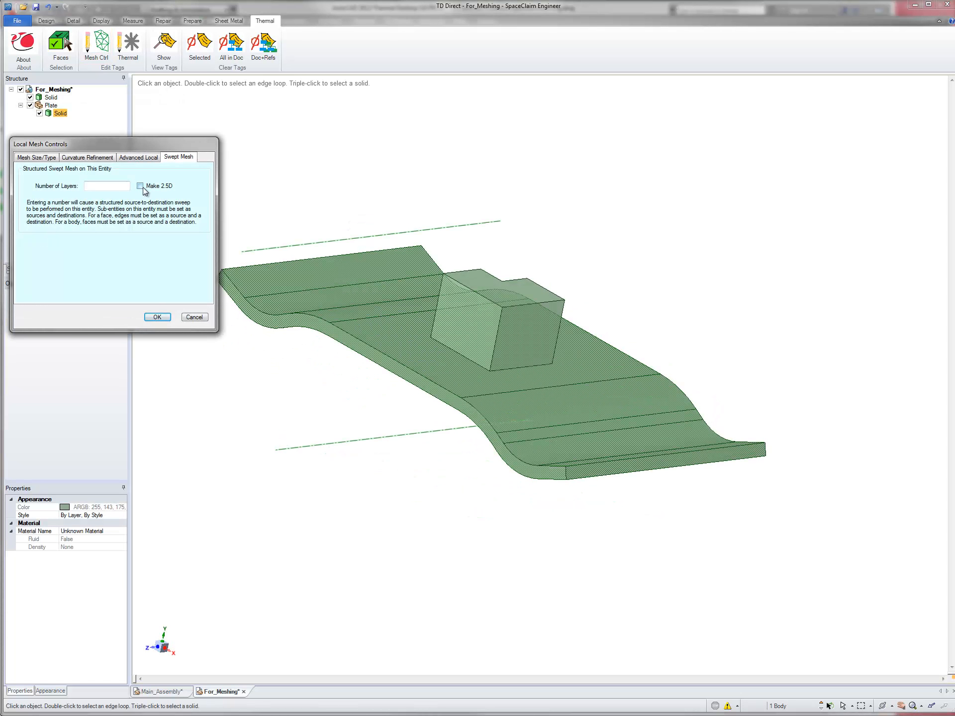
pyautogui.click(141, 186)
pyautogui.click(155, 317)
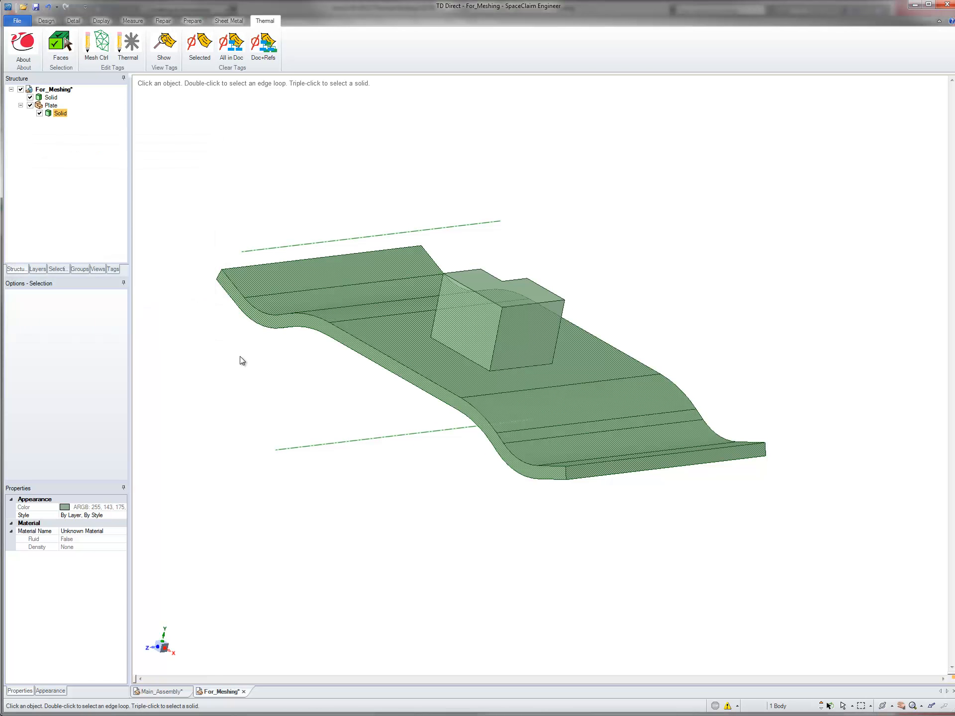
# Step: Set the nine connected top faces of the plate as swept mesh destinations
pyautogui.doubleClick(383, 337)
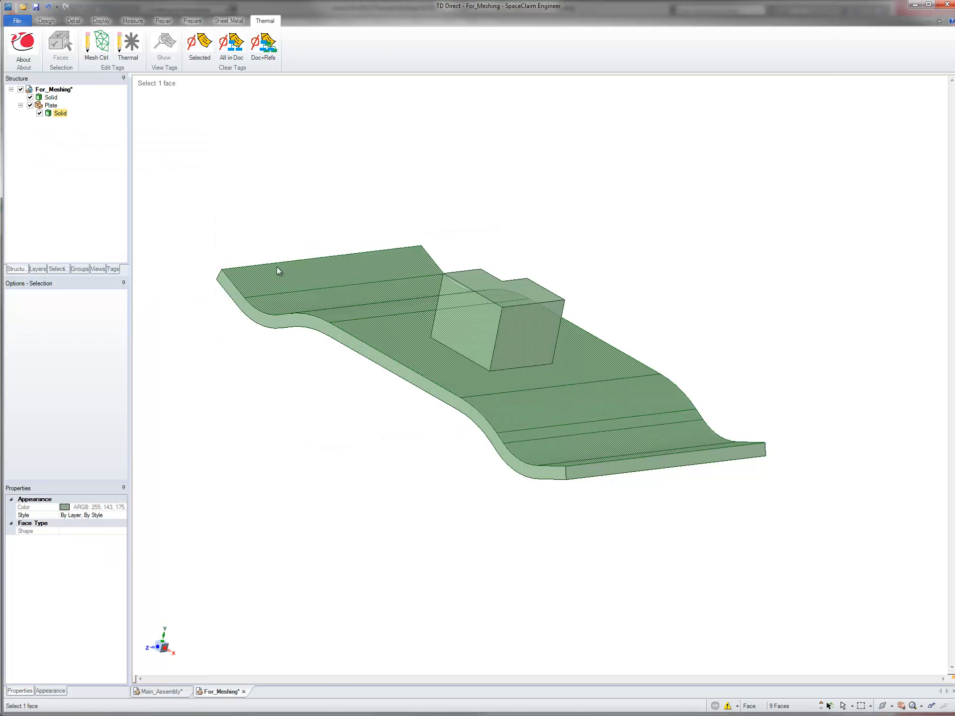
pyautogui.click(99, 47)
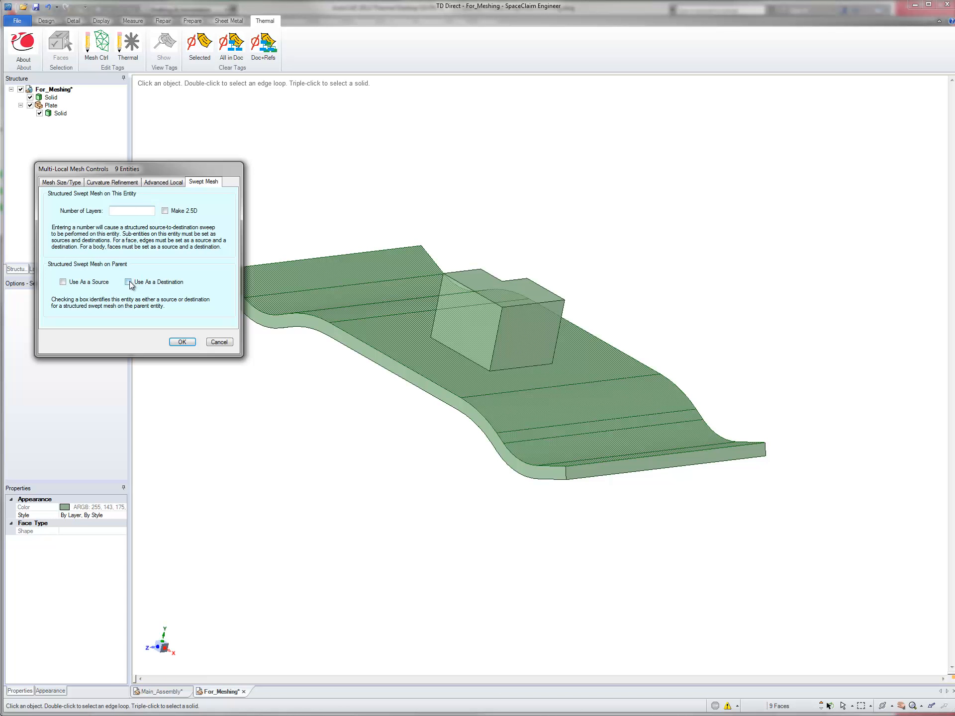
pyautogui.click(128, 282)
pyautogui.click(182, 342)
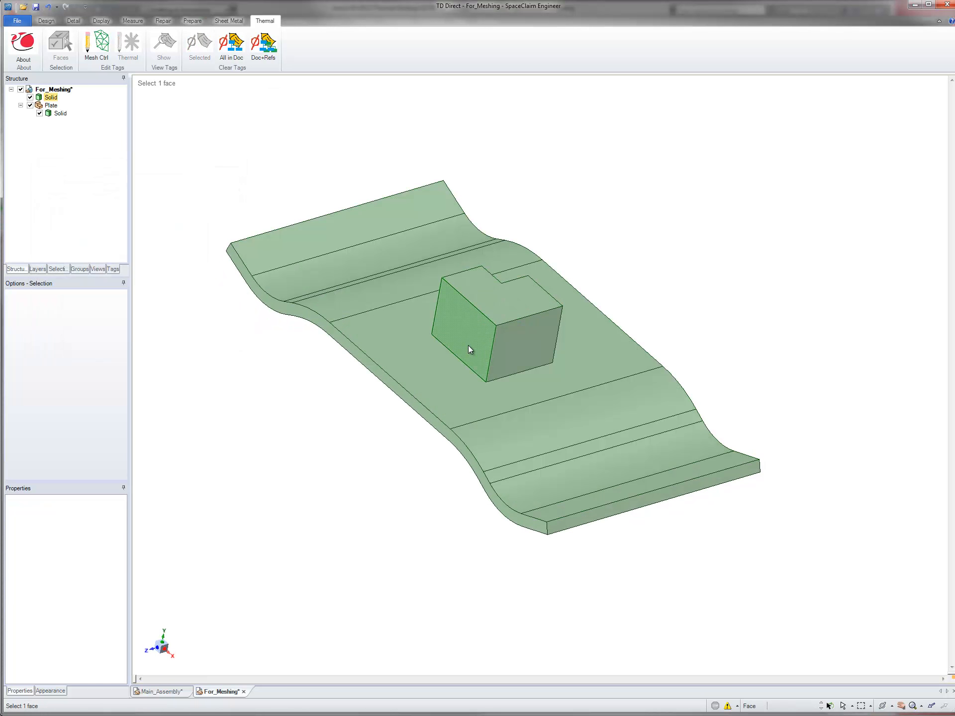
# Step: Set the hidden bottom face of the block, where it meets the plate, as a swept mesh source
pyautogui.click(467, 345)
pyautogui.click(468, 345)
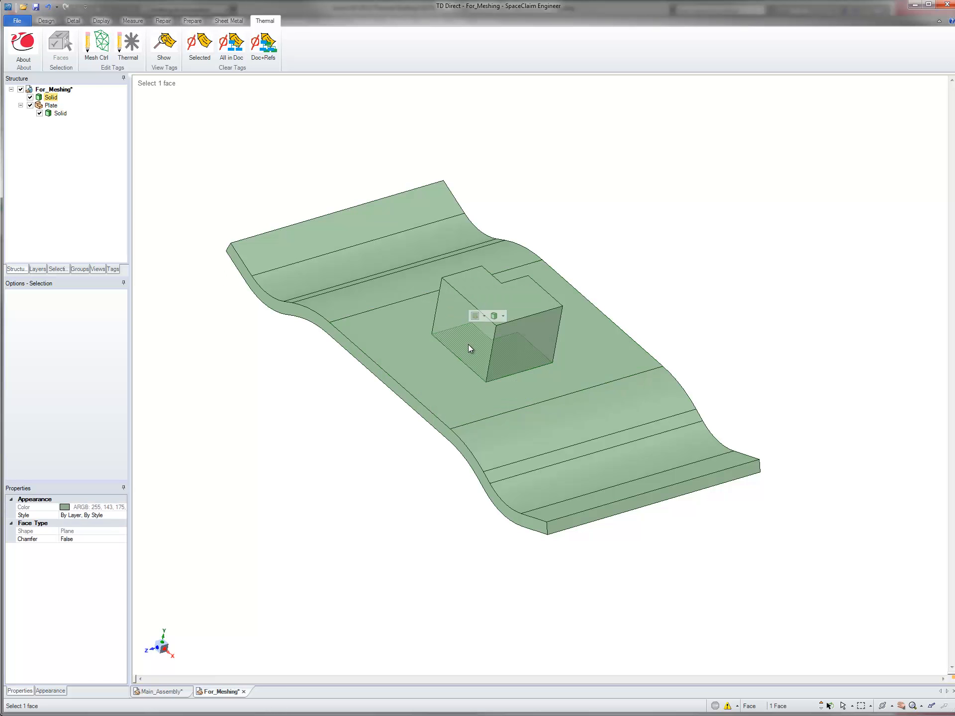
pyautogui.click(92, 52)
pyautogui.click(40, 212)
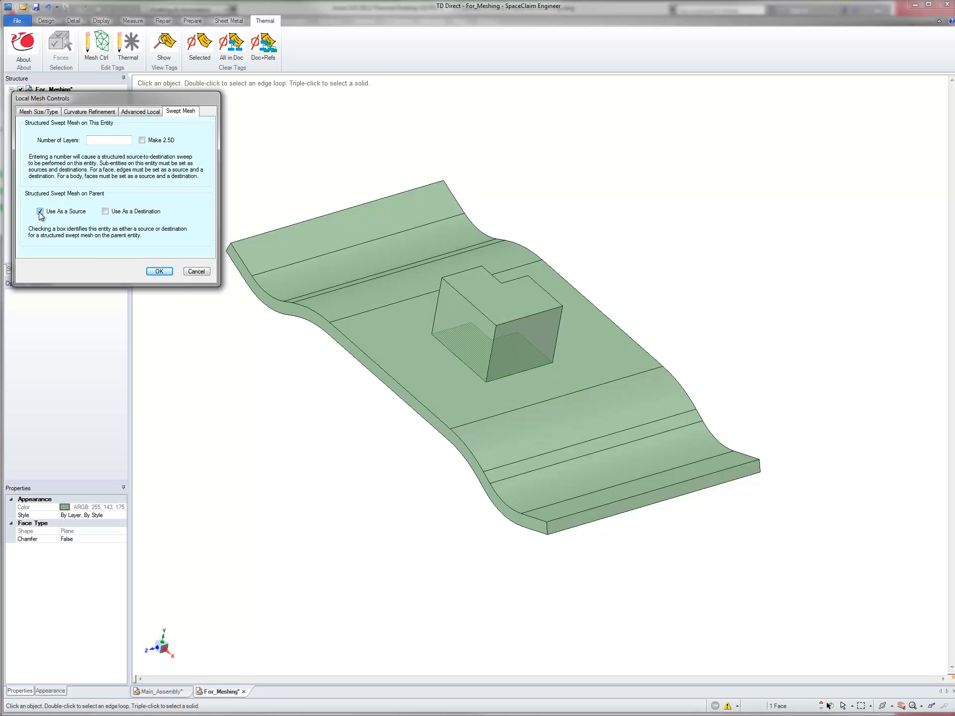
pyautogui.click(159, 272)
# Step: Give the block's solid 6 swept mesh layers and set its top face as the sweep destination
pyautogui.tripleClick(441, 330)
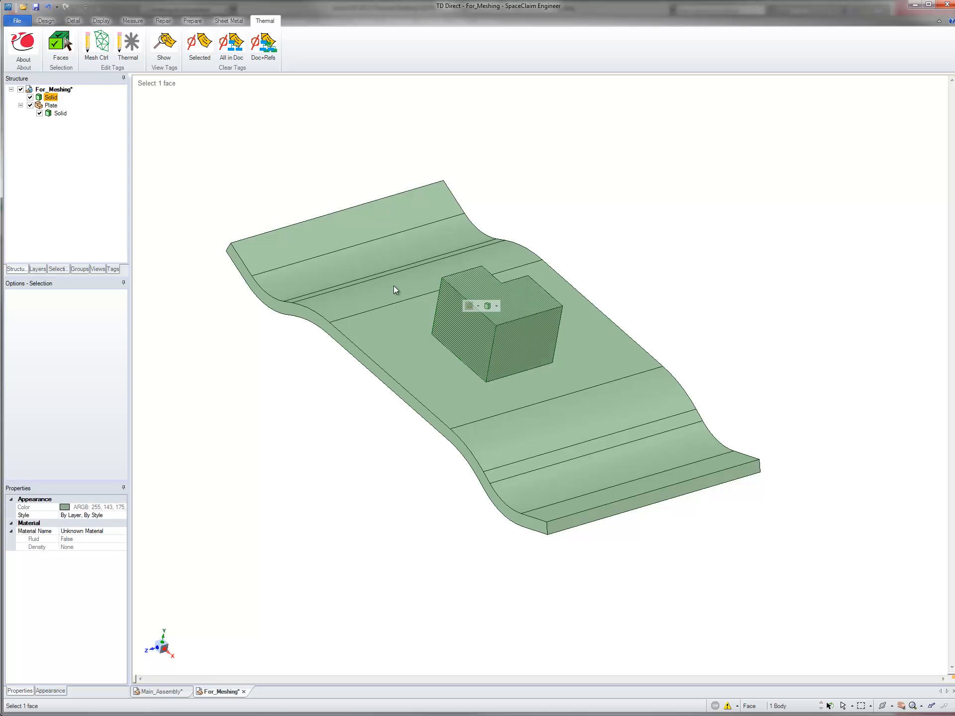
pyautogui.click(96, 47)
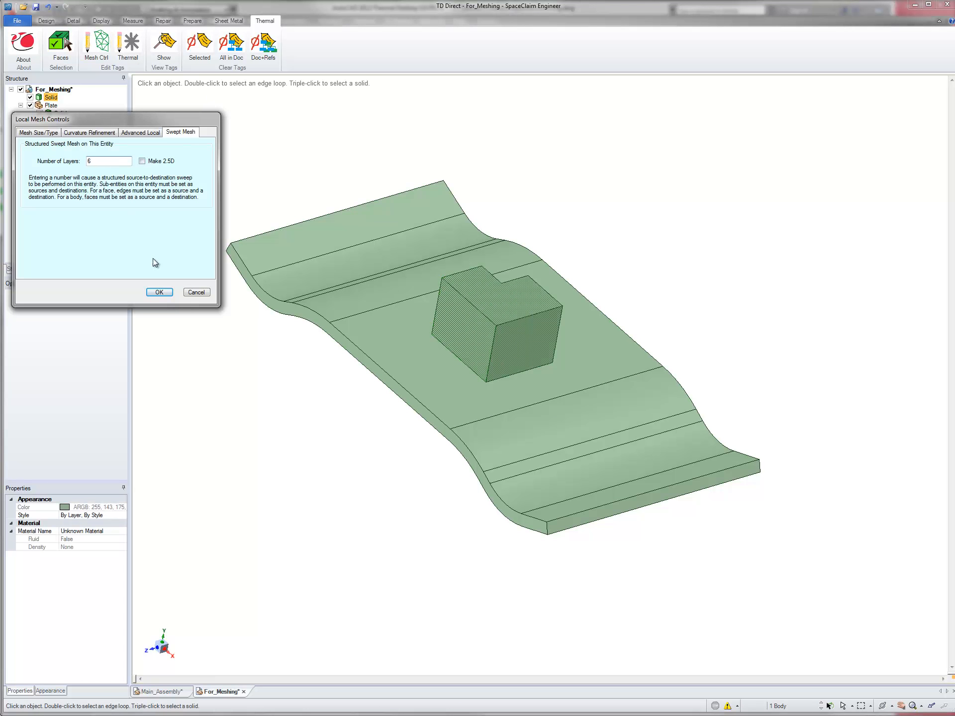
pyautogui.click(159, 292)
pyautogui.click(493, 296)
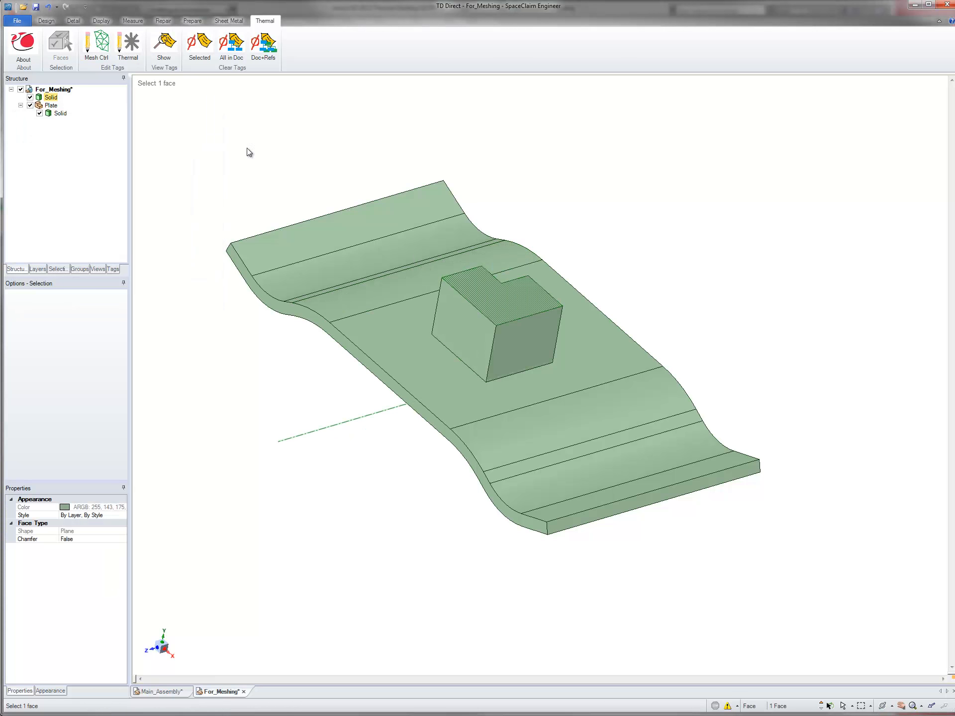
pyautogui.click(96, 48)
pyautogui.click(100, 219)
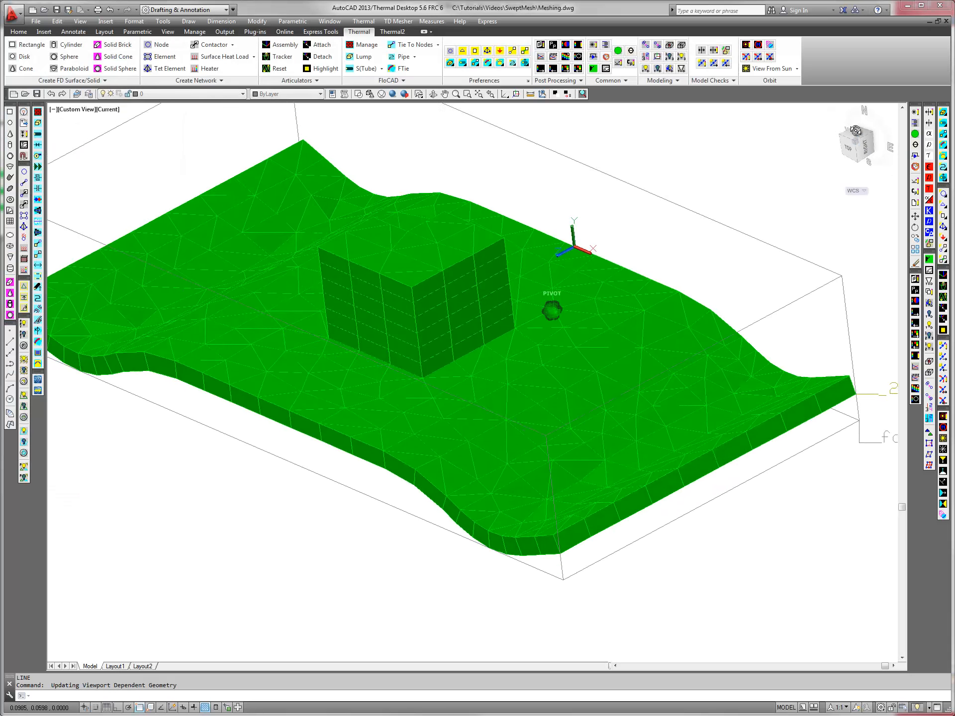
# Step: Switch to AutoCAD Thermal Desktop, examine the plate and block mesh from the front and other angles, and zoom to the extents
pyautogui.keyDown('shift'); pyautogui.moveTo(721, 547); pyautogui.dragTo(806, 448, button='middle'); pyautogui.keyUp('shift')
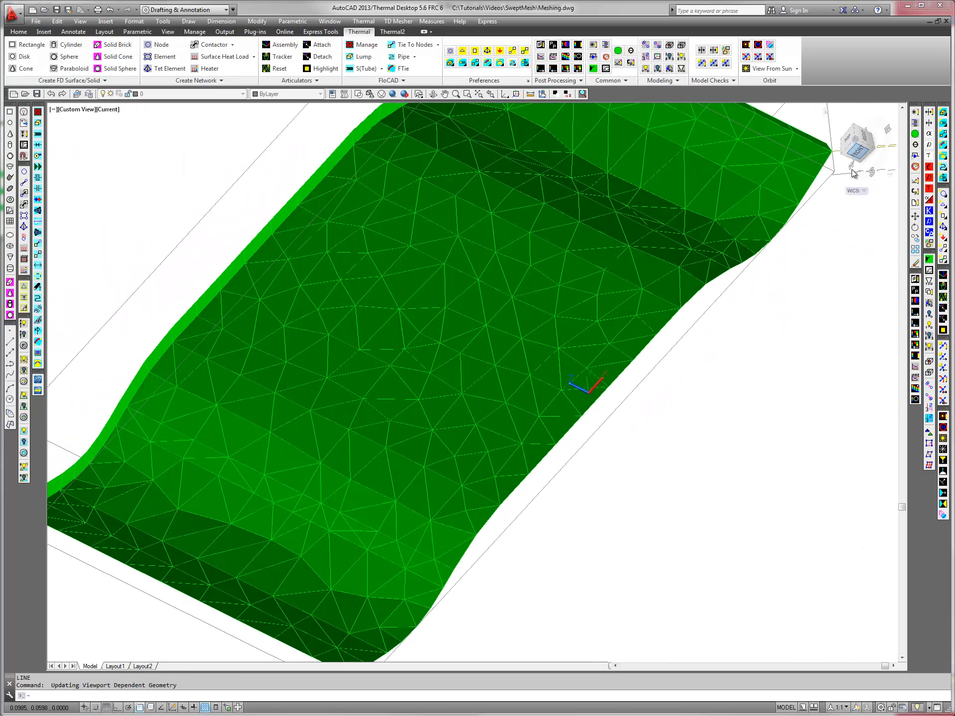
pyautogui.click(859, 150)
pyautogui.scroll(2, 415, 434)
pyautogui.scroll(3, 414, 434)
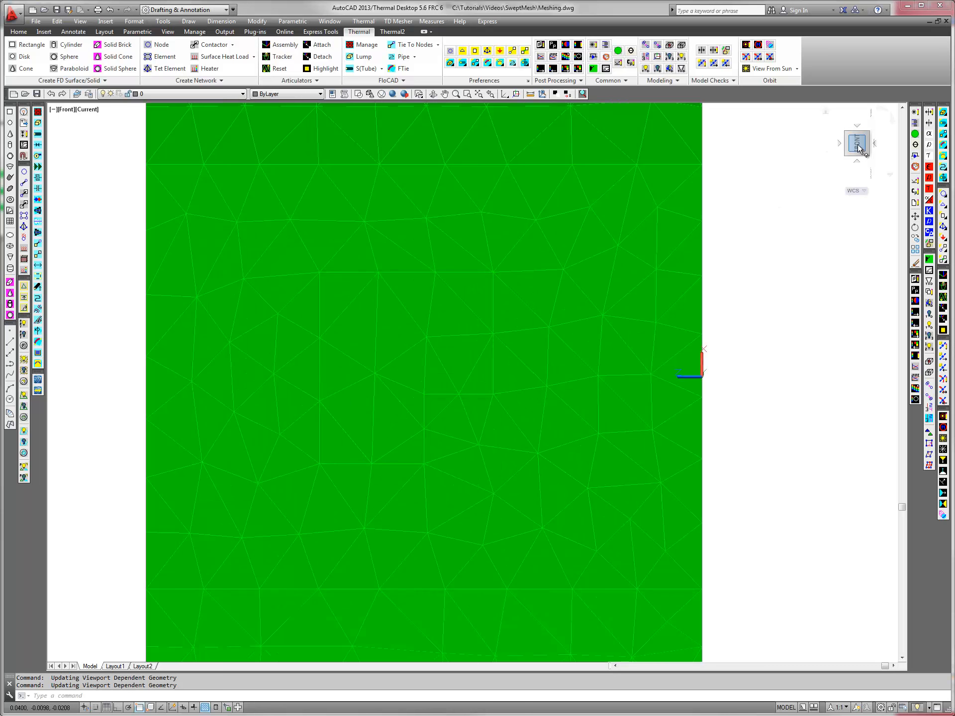
pyautogui.moveTo(858, 151)
pyautogui.mouseDown()
pyautogui.moveTo(703, 273)
pyautogui.moveTo(544, 280)
pyautogui.mouseUp()
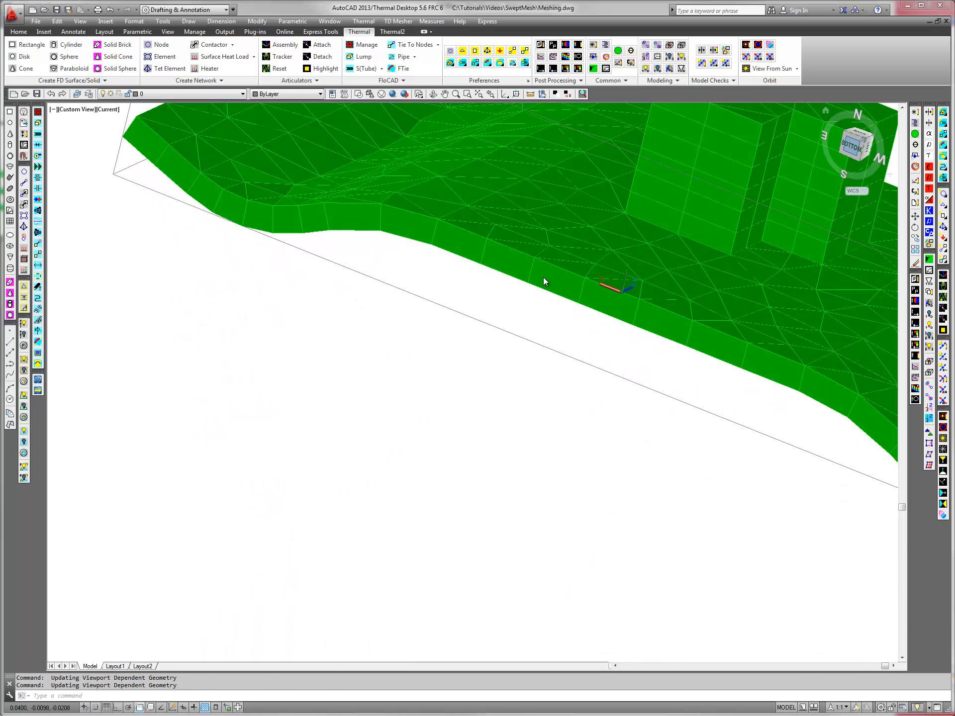
pyautogui.write('z')
pyautogui.press('Return')
pyautogui.write('e')
pyautogui.press('Return')
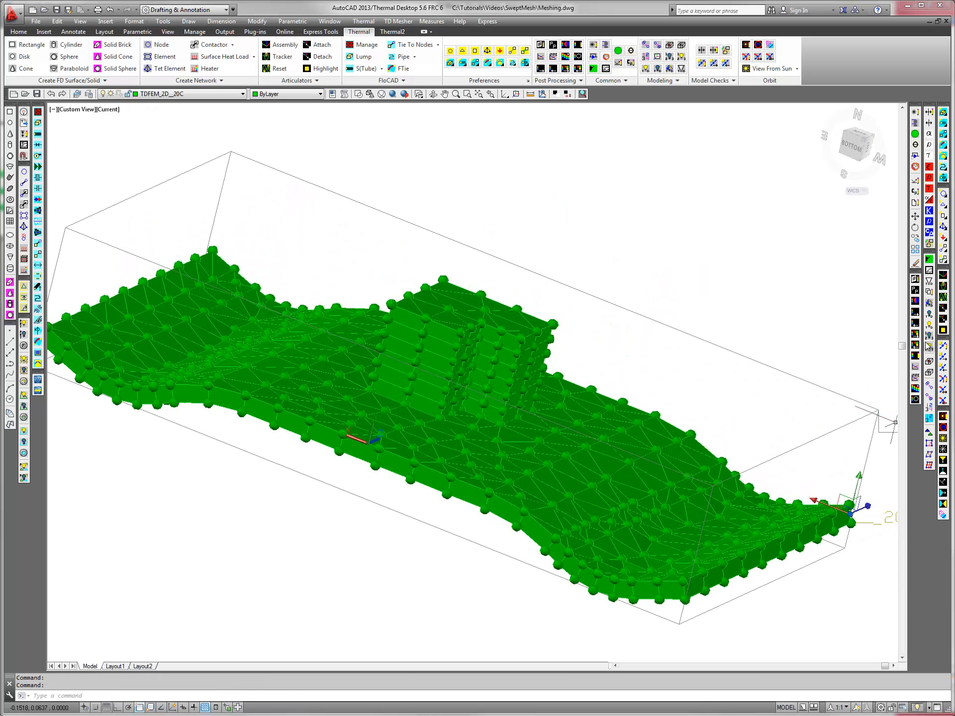
# Step: Turn on the node display and zoom a window onto the node labels beside the plate's end corner
pyautogui.click(928, 346)
pyautogui.moveTo(832, 507); pyautogui.dragTo(693, 506, button='middle')
pyautogui.write('z')
pyautogui.press('Return')
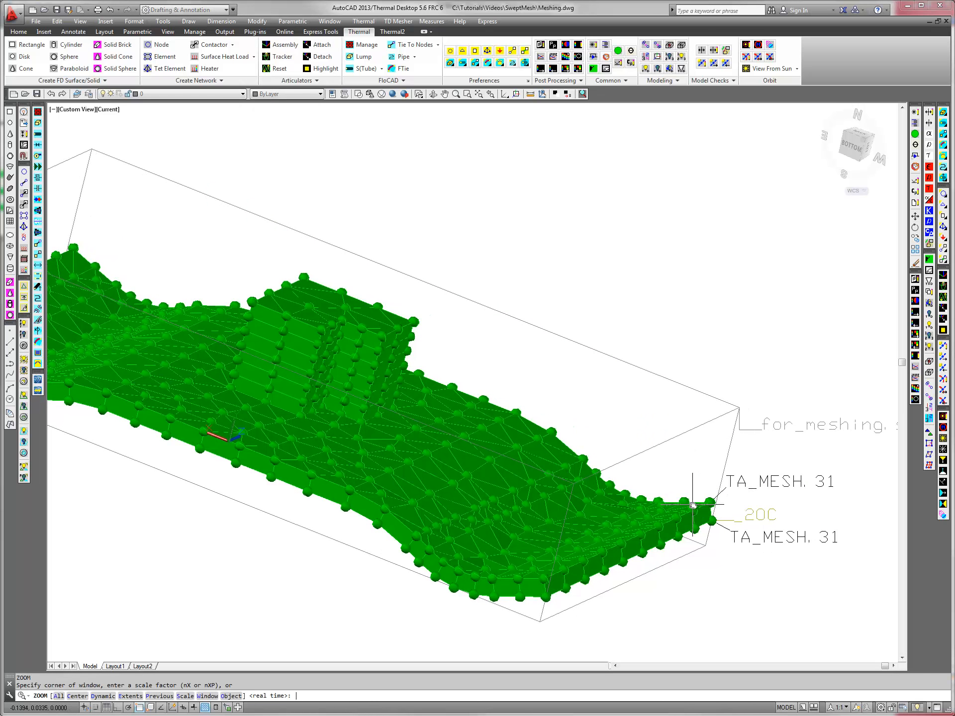
pyautogui.click(733, 506)
pyautogui.click(850, 593)
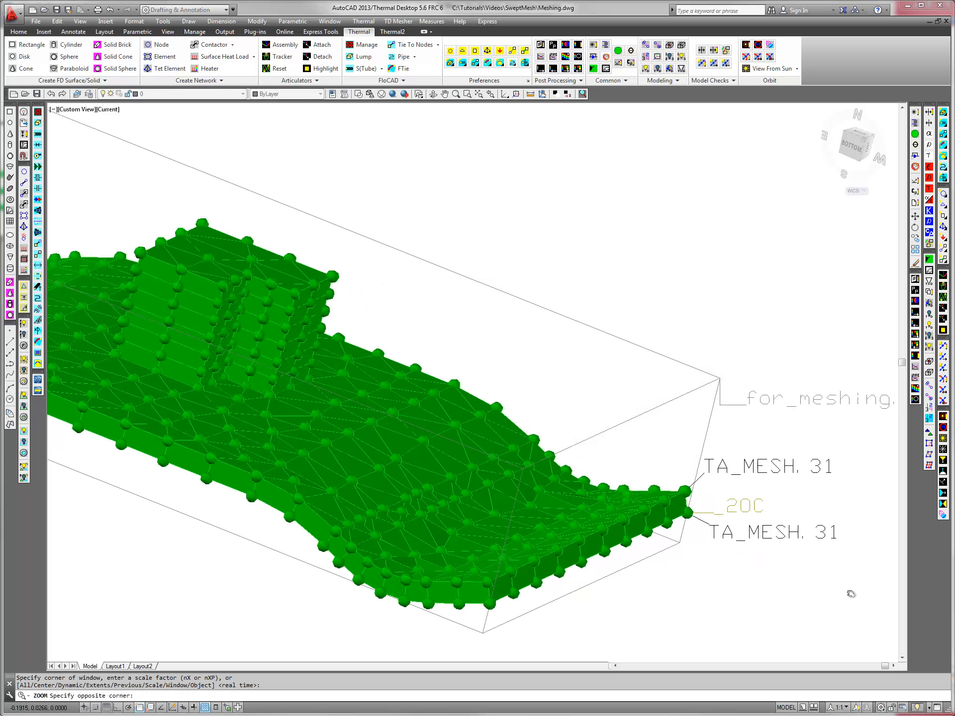